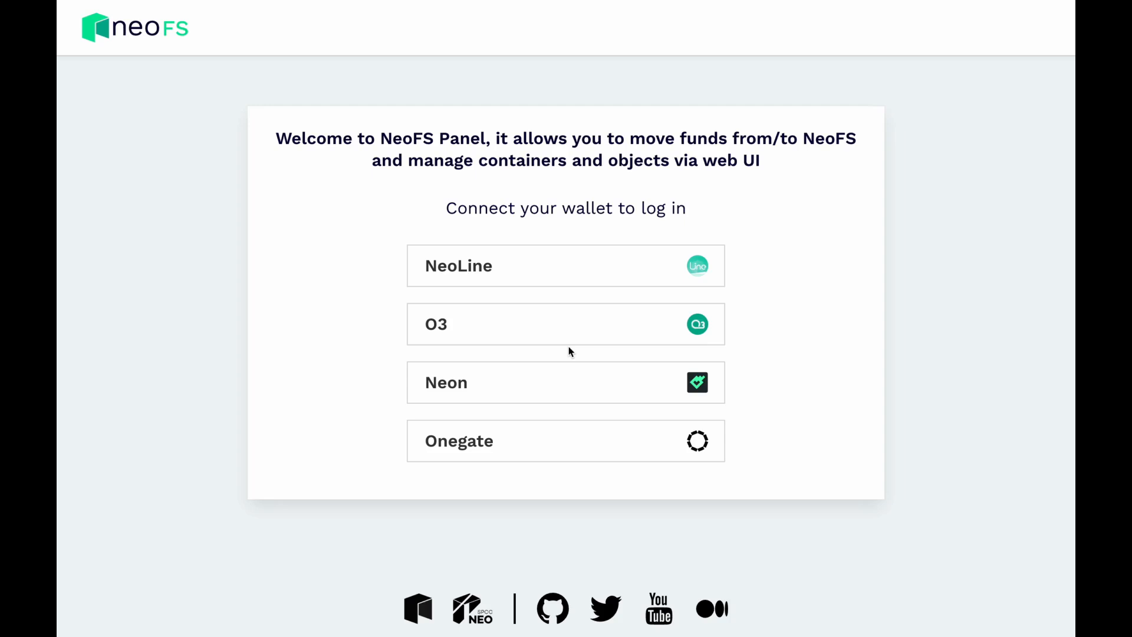
Connect the NeoLine wallet to the panel and log in to it with the wallet password
left_click(549, 268)
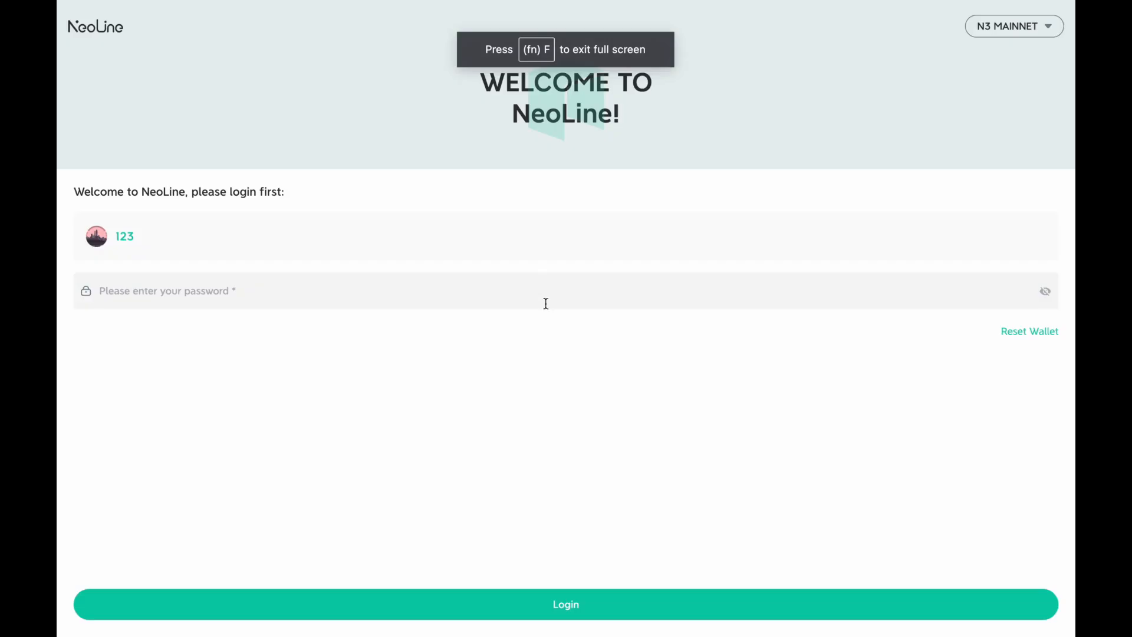
left_click(508, 292)
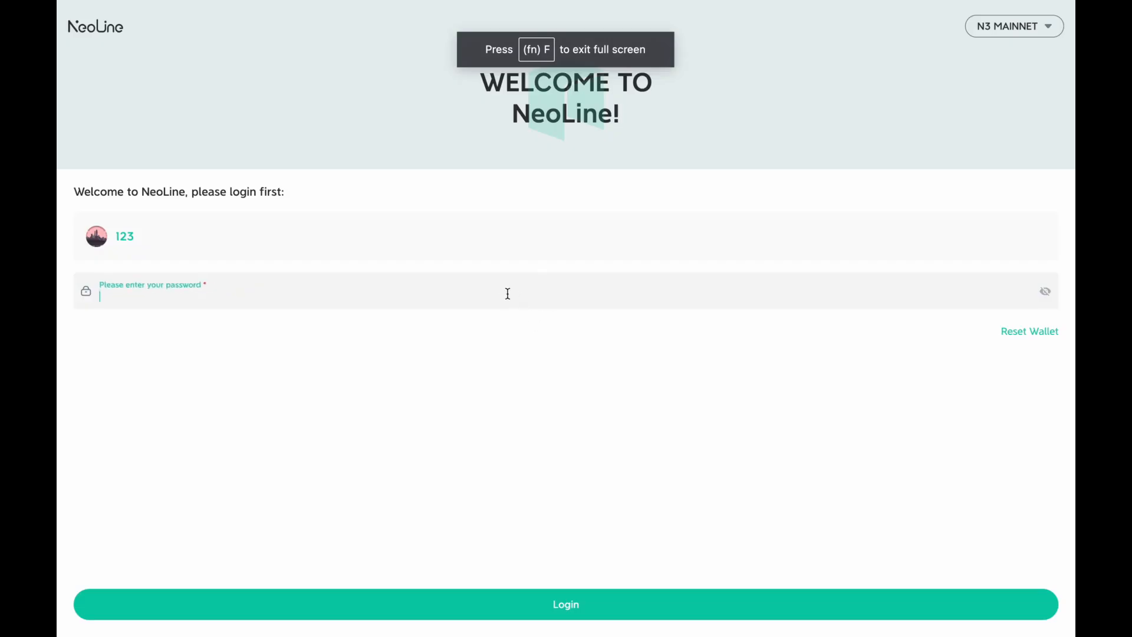
type("•••••••••••")
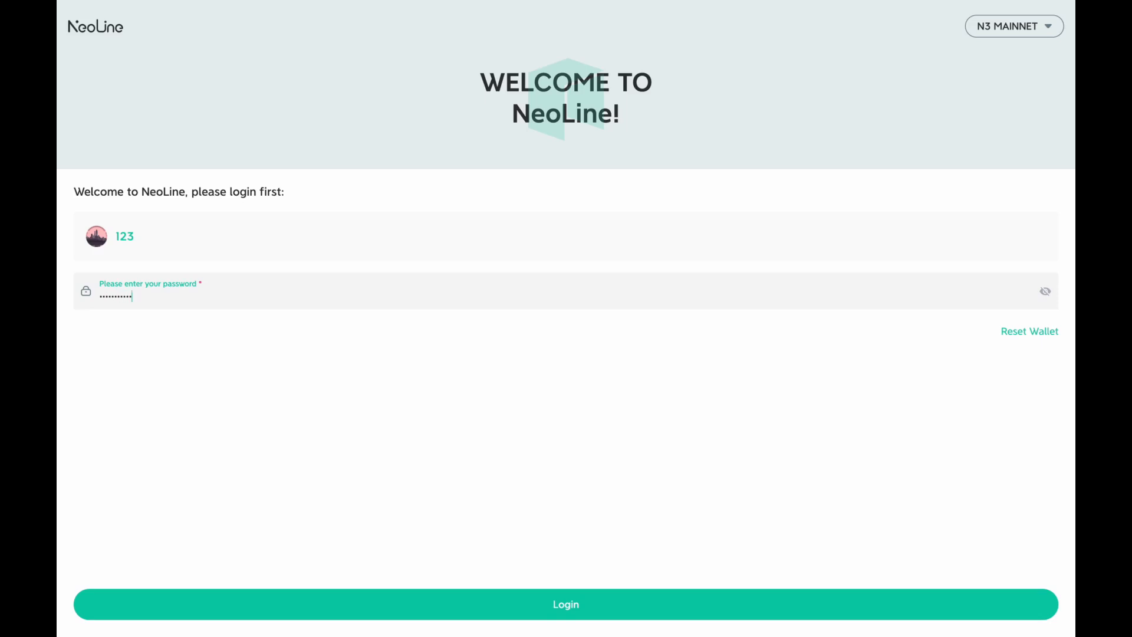
key("Return")
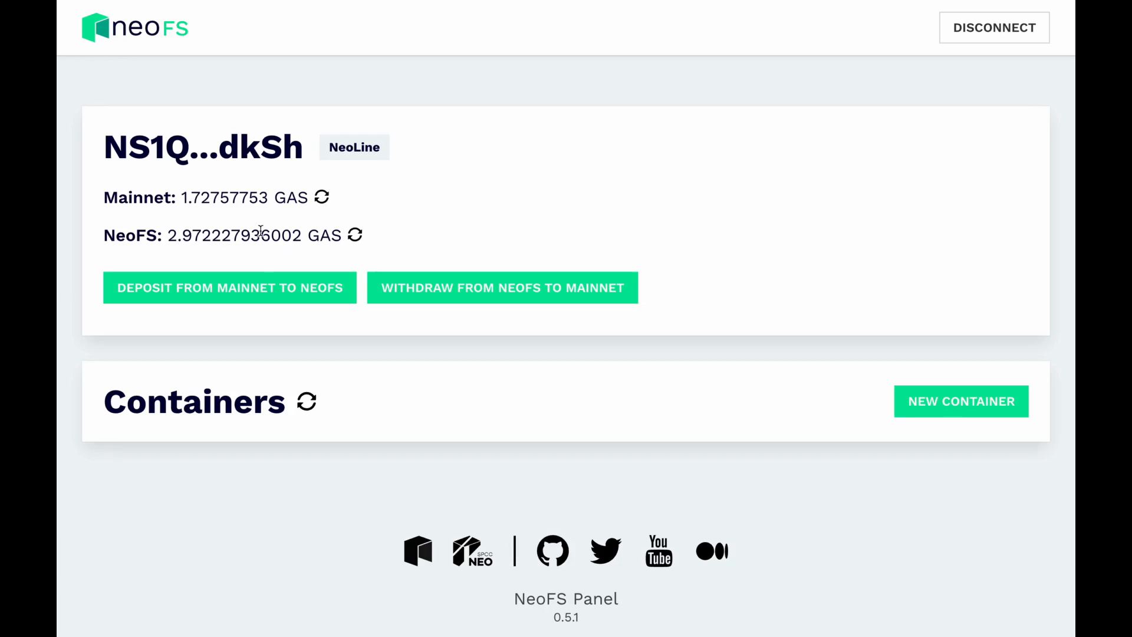
Deposit 0.01 GAS from Mainnet to NeoFS and approve the transaction in the wallet
left_click(205, 289)
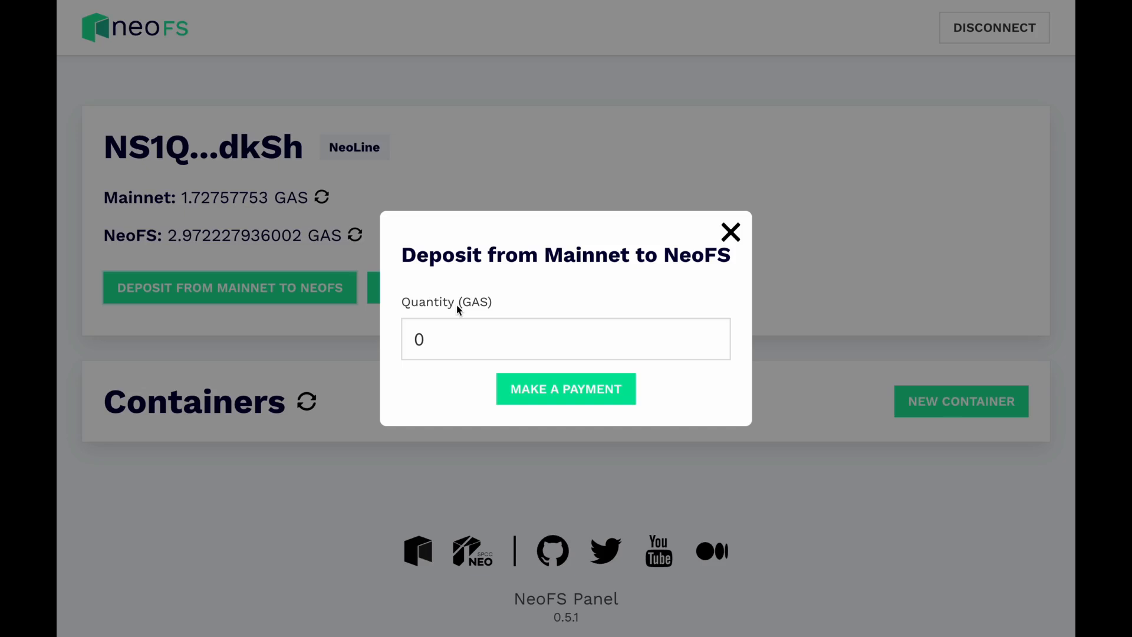
left_click(455, 337)
type(".01")
left_click(568, 397)
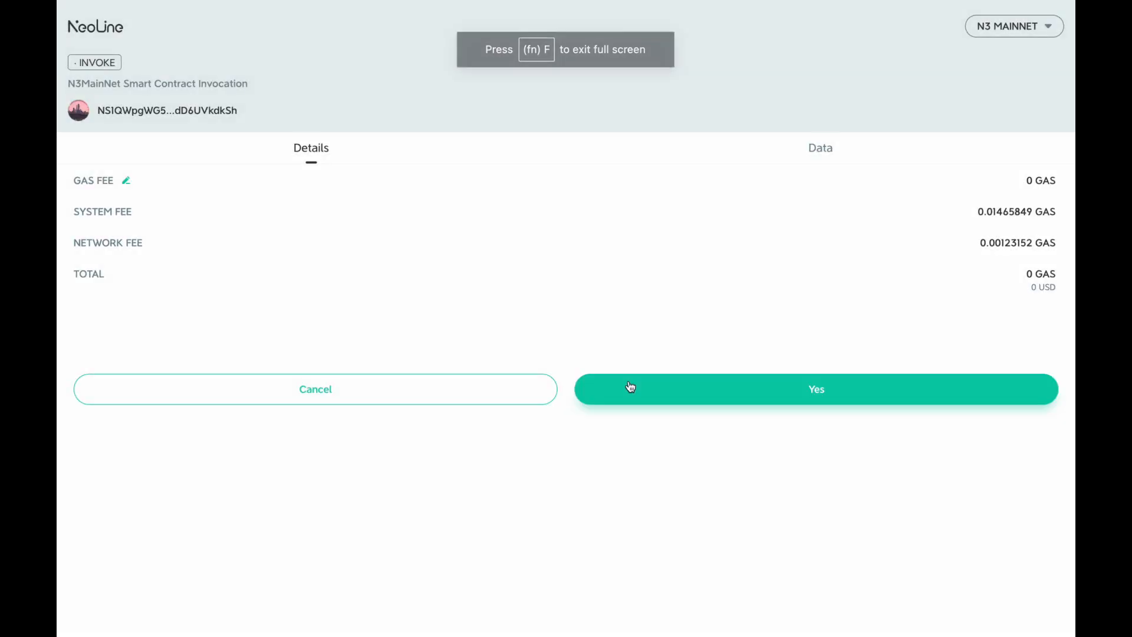
left_click(709, 396)
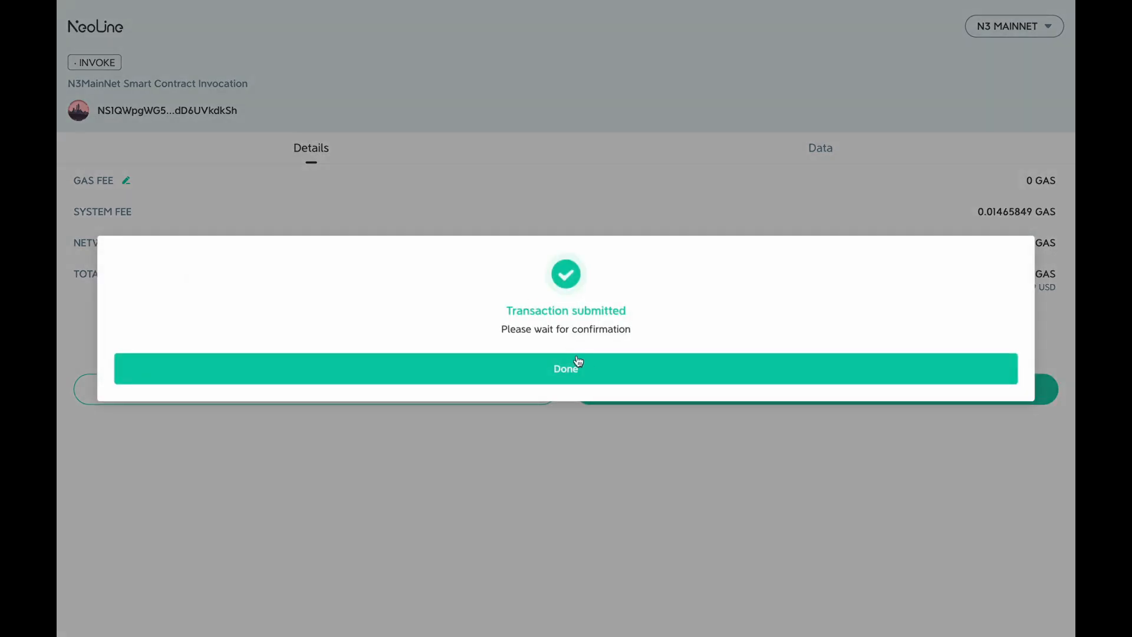
left_click(576, 370)
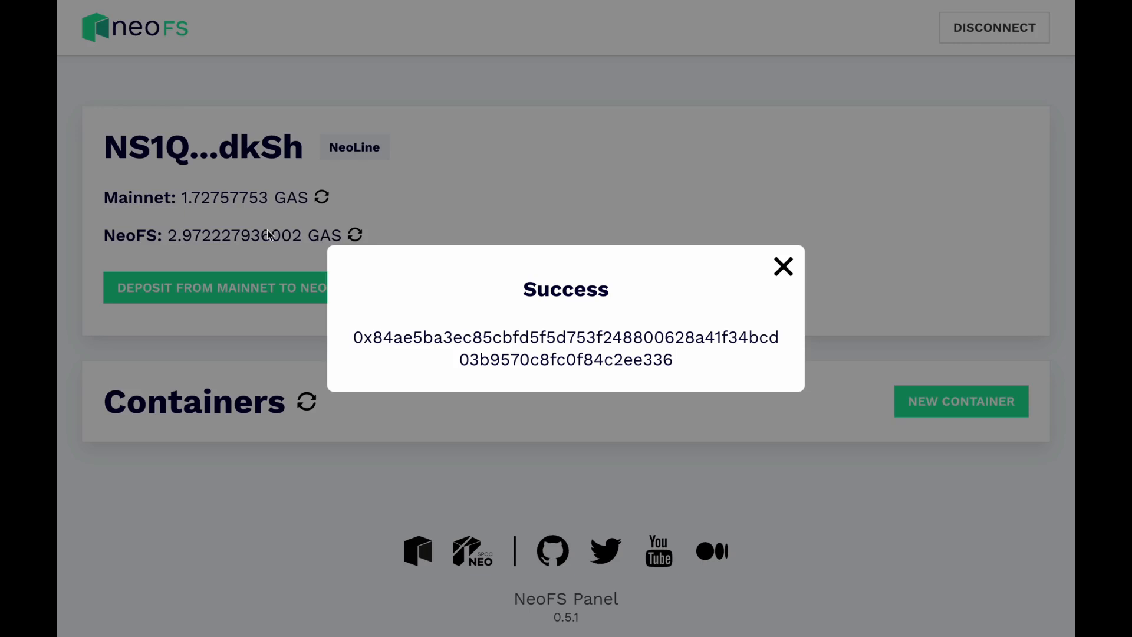
left_click(268, 233)
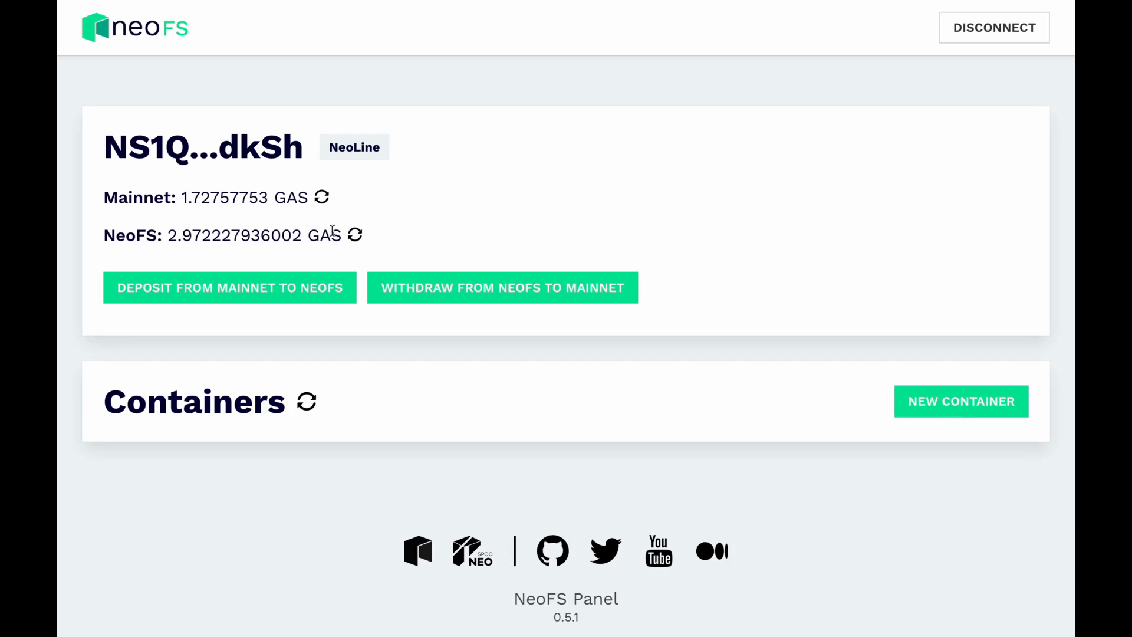
Refresh the NeoFS and Mainnet balances, and check the fee terms for withdrawing from NeoFS to Mainnet
left_click(356, 238)
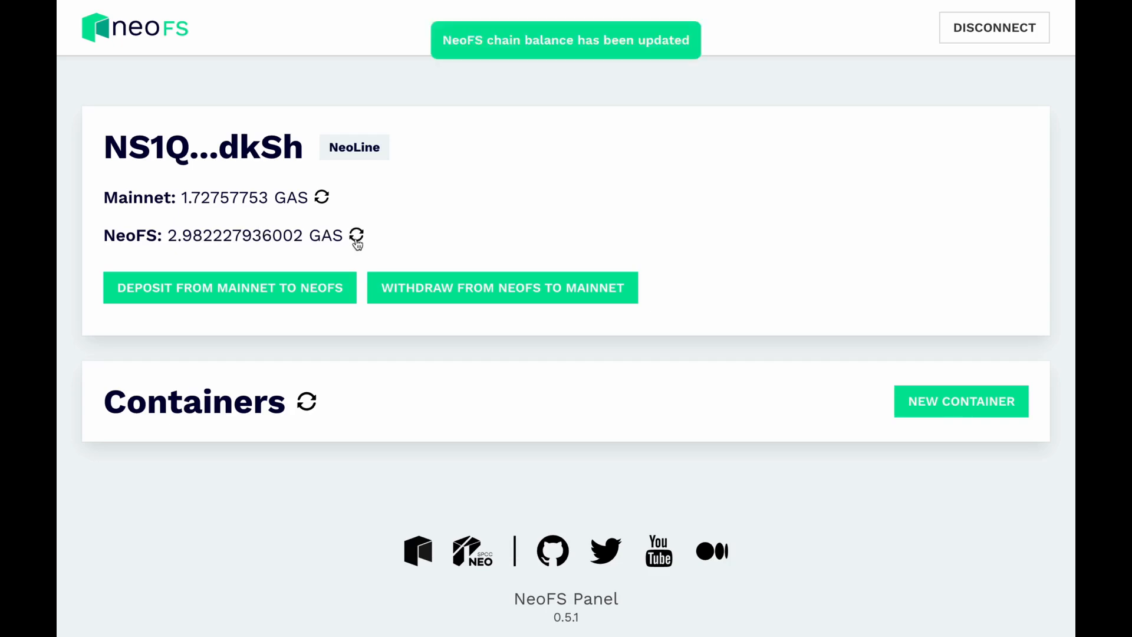
left_click(323, 199)
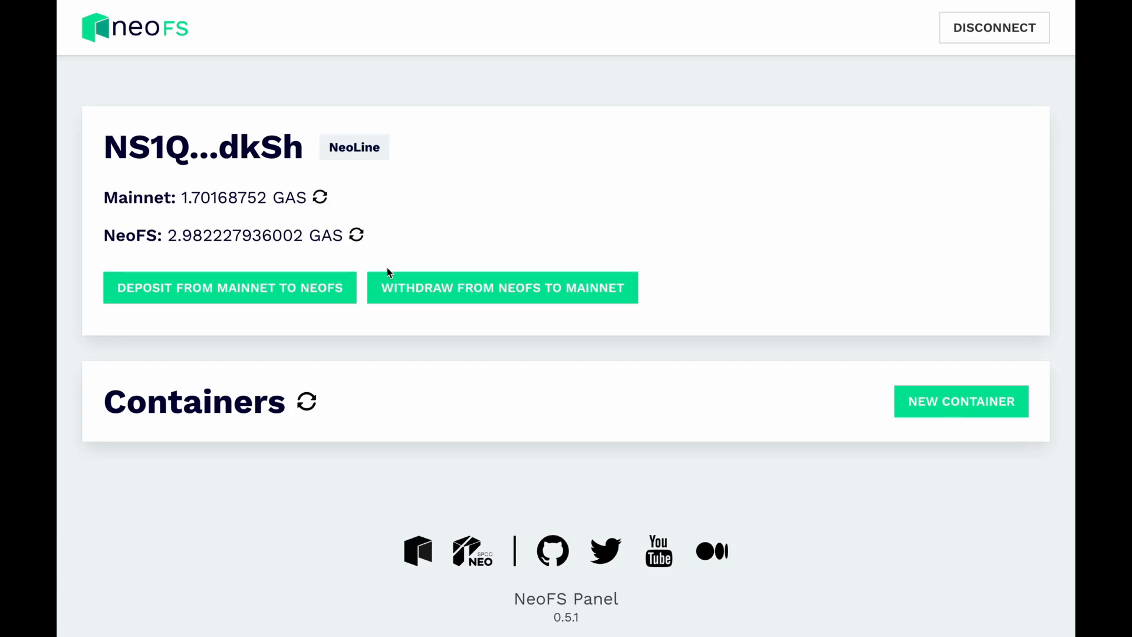
left_click(444, 295)
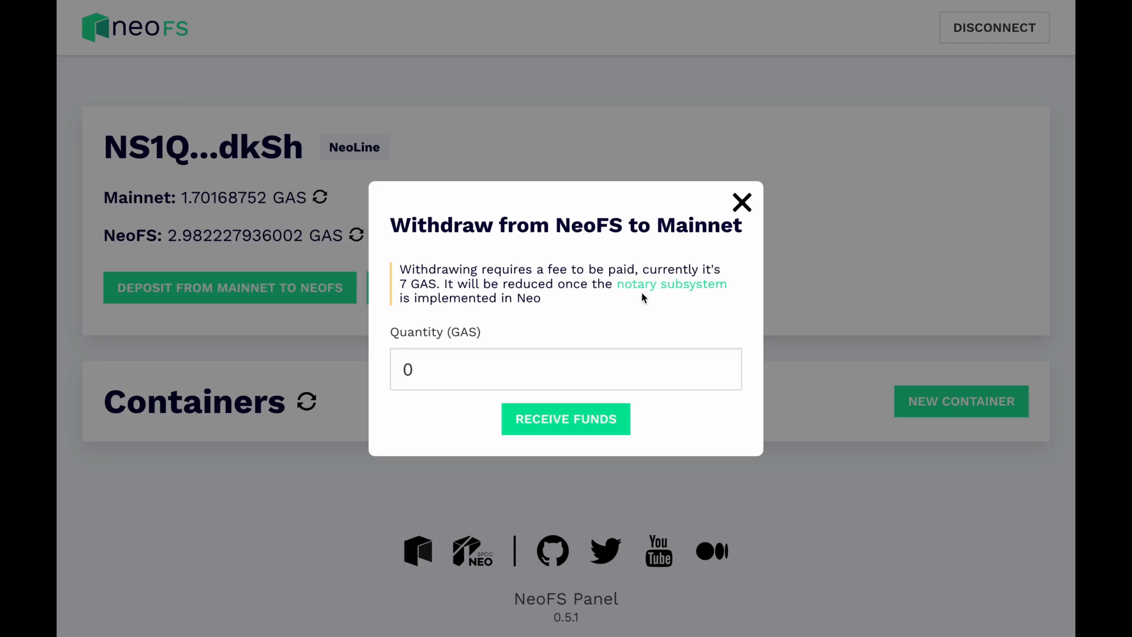
left_click(743, 202)
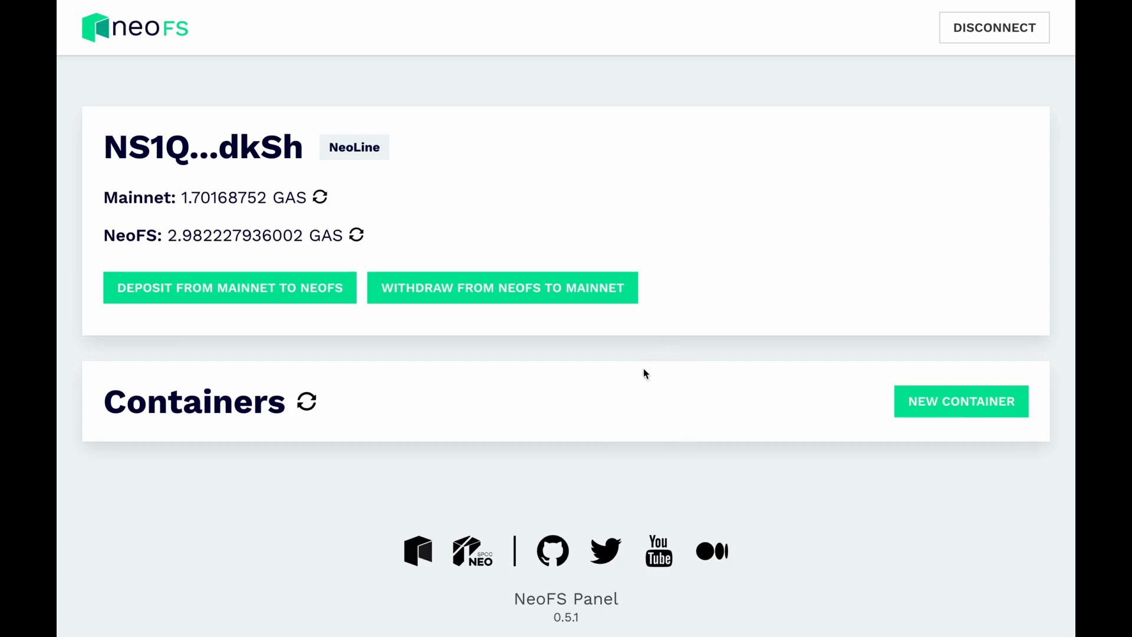
Start a new container named cat with the placement policy REP 3
left_click(945, 407)
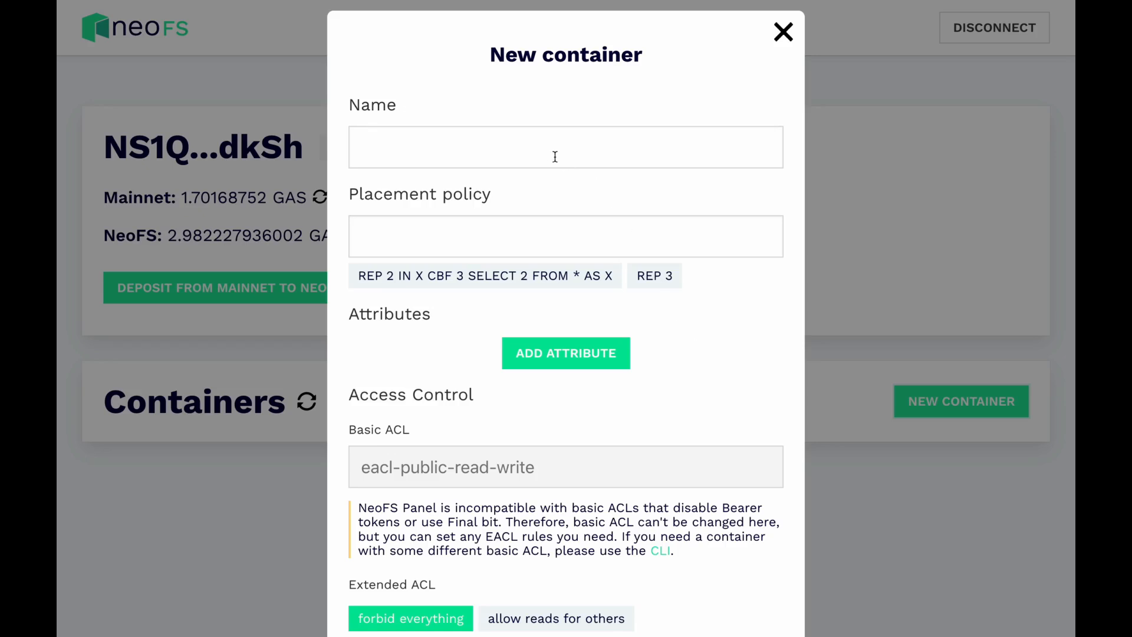
left_click(514, 142)
type("cat")
left_click(652, 283)
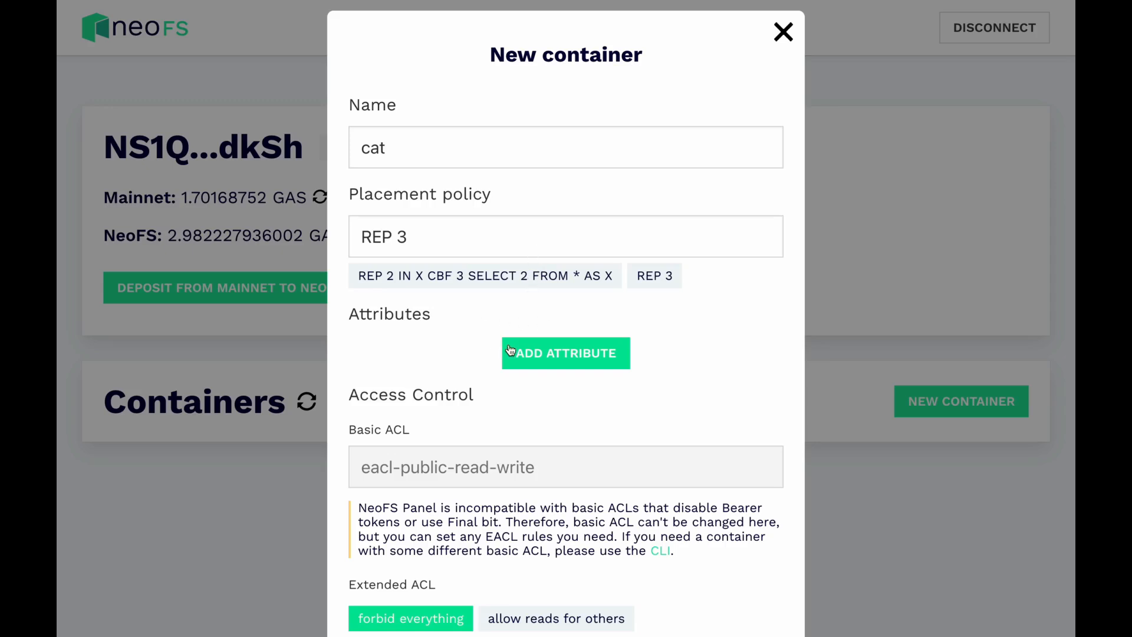
Try the "allow reads for others" preset in the container's Extended ACL and switch back to "forbid everything"
scroll(510, 350, "down", 3)
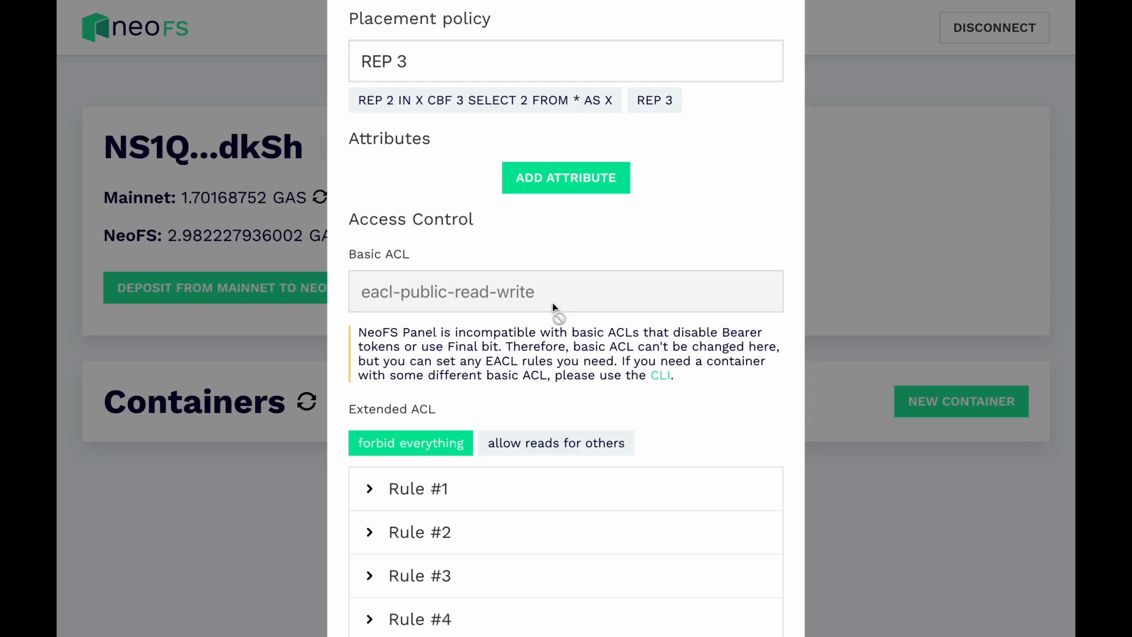
scroll(554, 303, "down", 1)
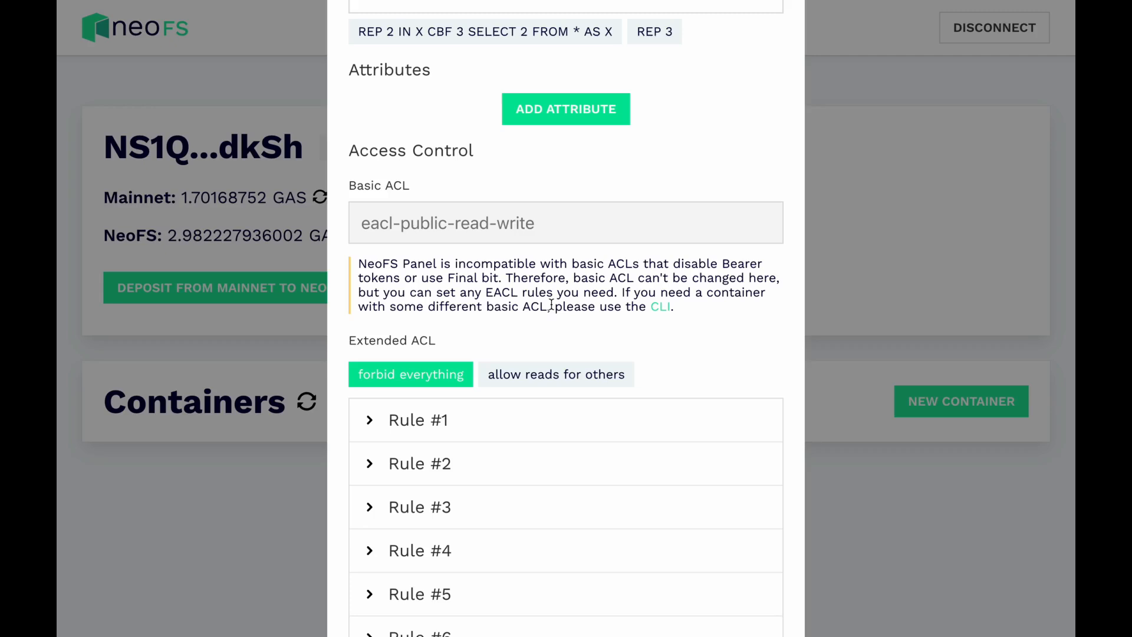
scroll(552, 305, "down", 3)
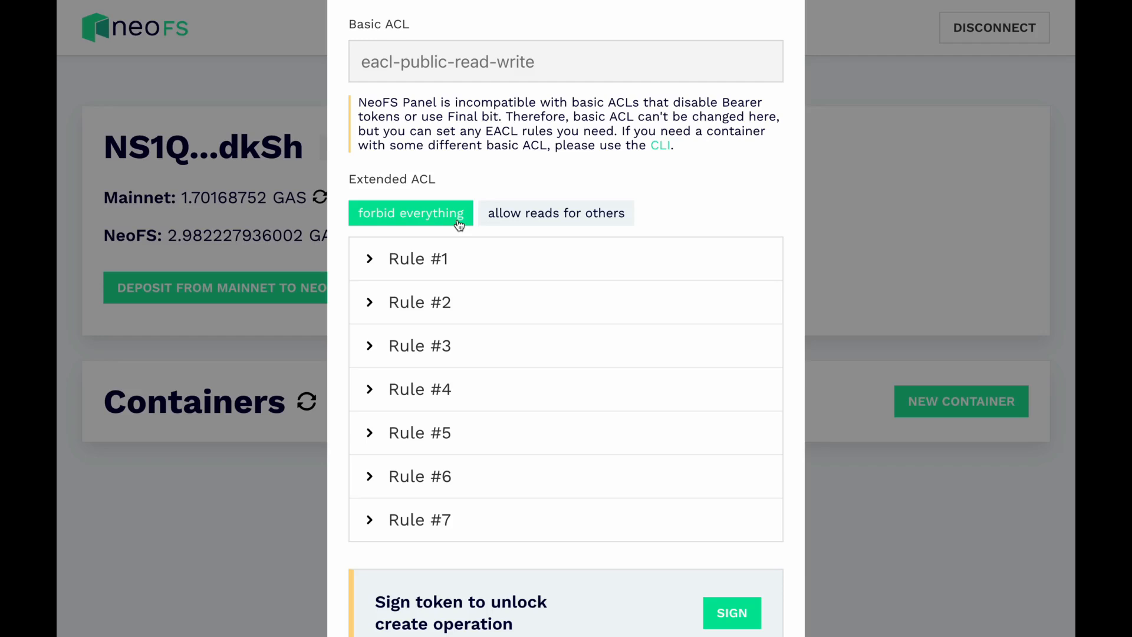
left_click(565, 216)
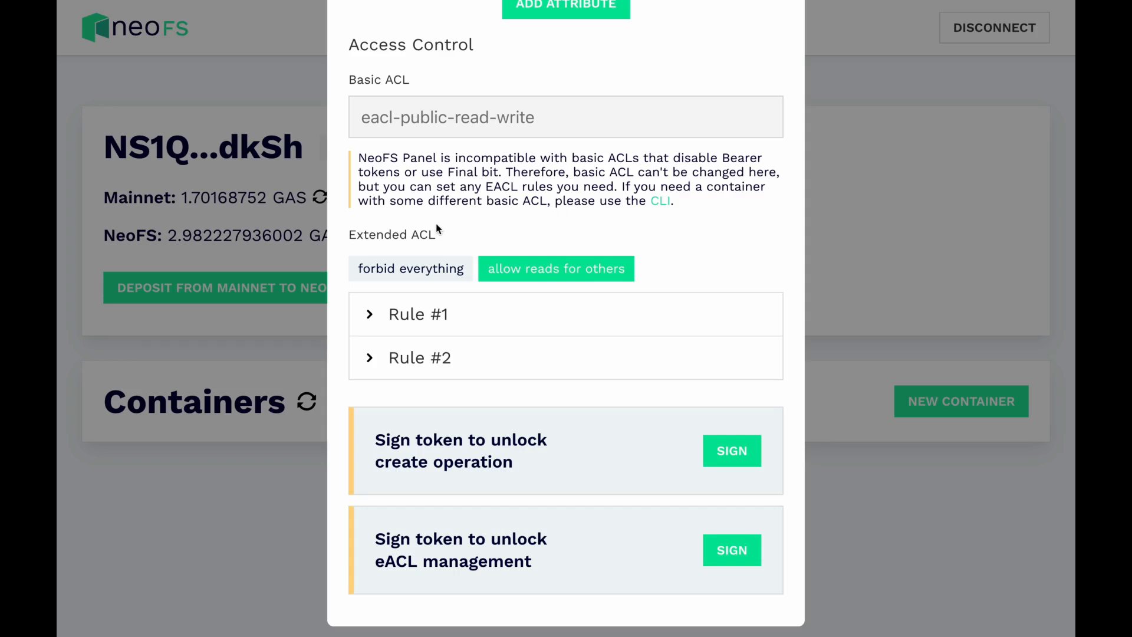
left_click(440, 270)
Sign the wallet tokens for the create operation and eACL management, and create the cat container
scroll(440, 273, "down", 1)
scroll(440, 273, "down", 3)
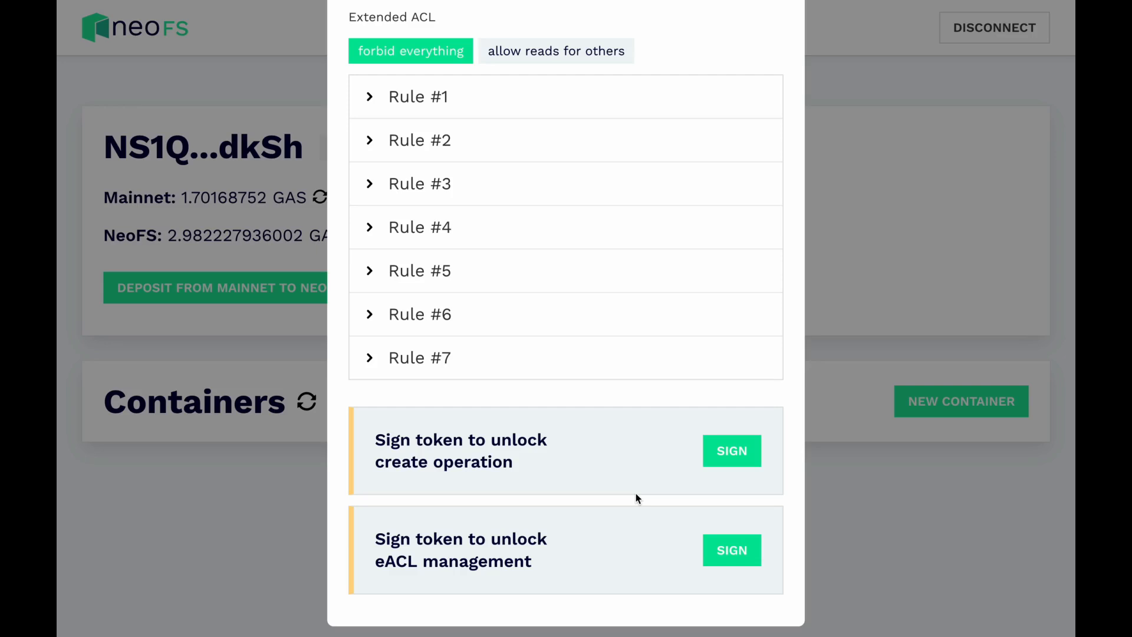
left_click(732, 455)
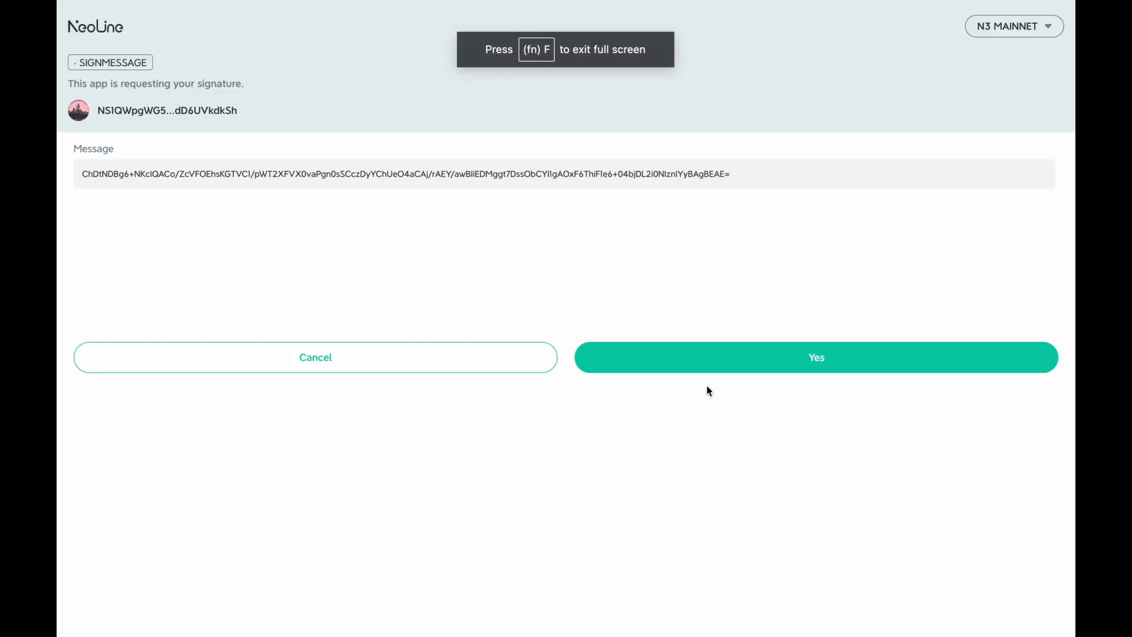
left_click(698, 371)
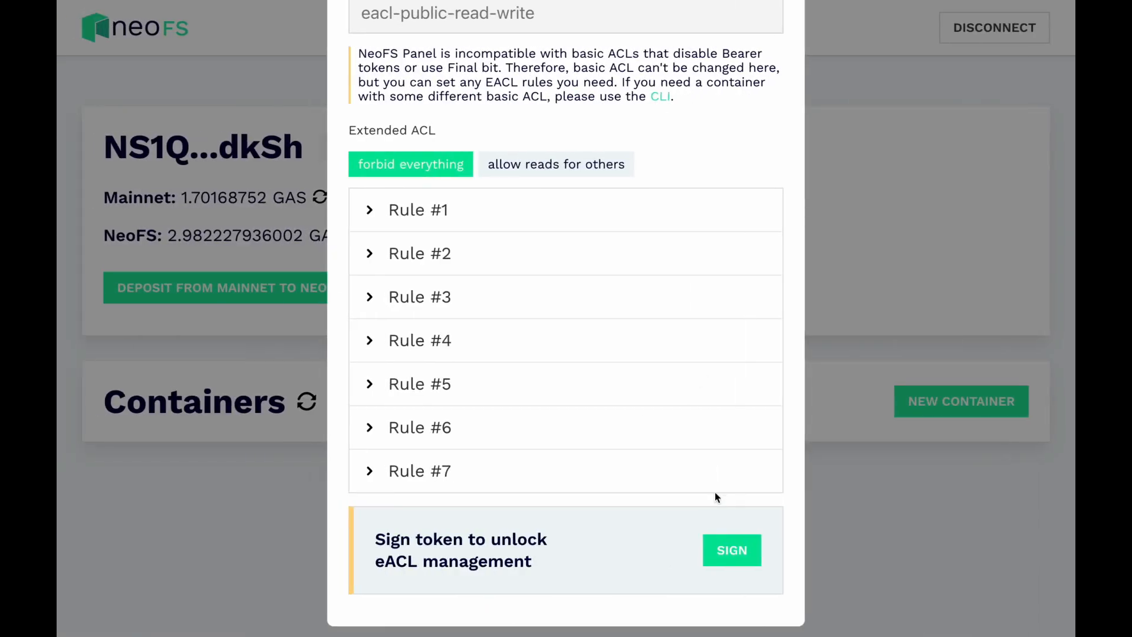
left_click(730, 543)
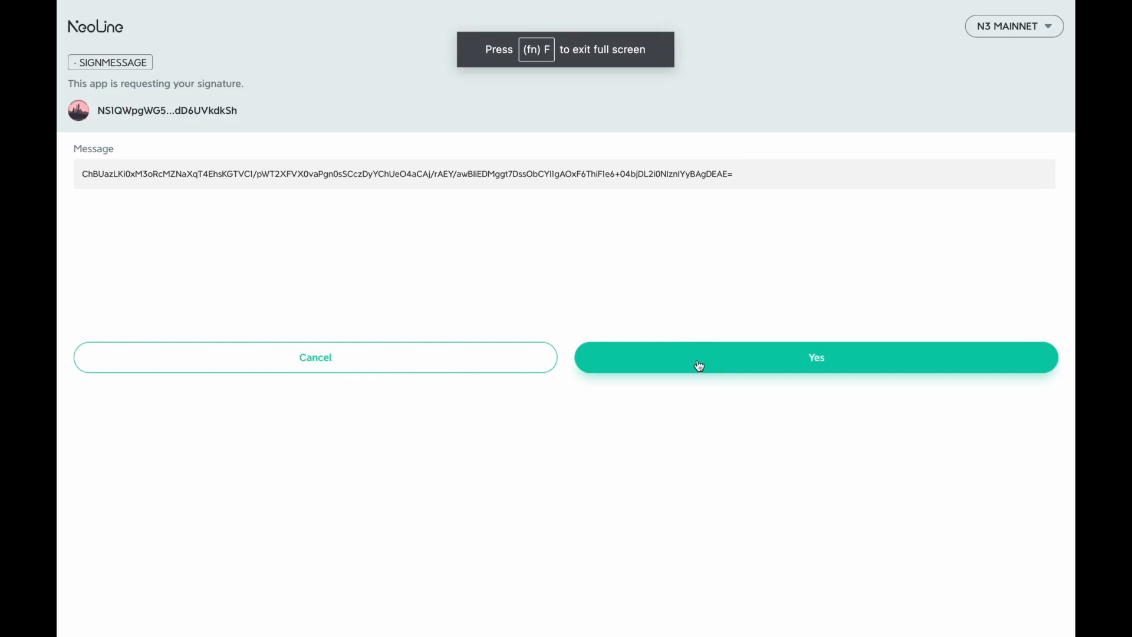
left_click(699, 366)
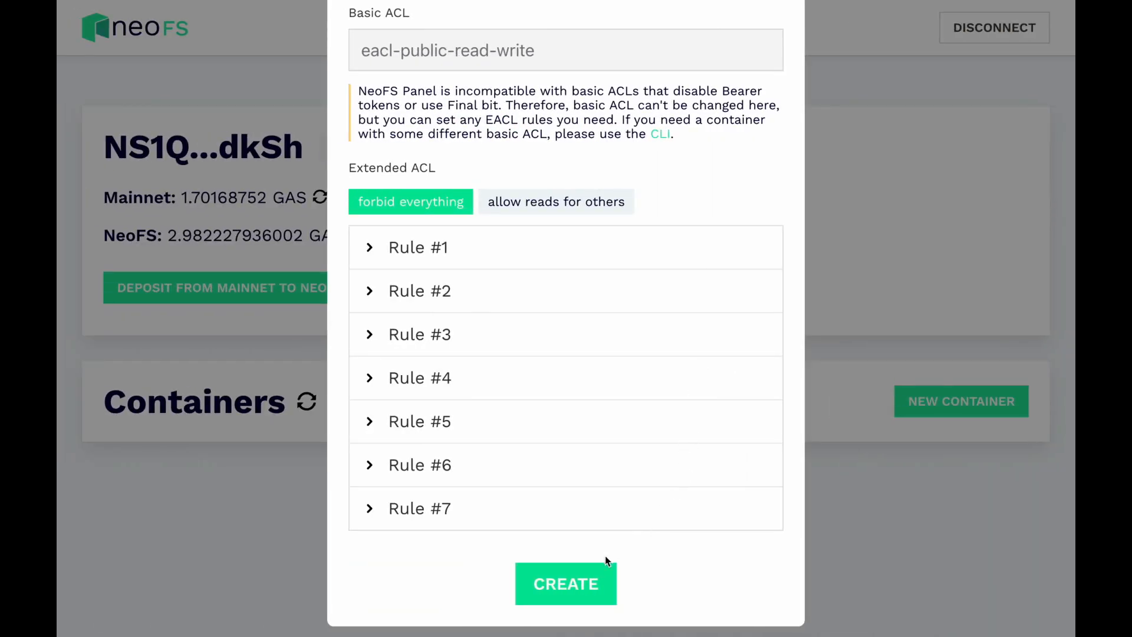
left_click(583, 581)
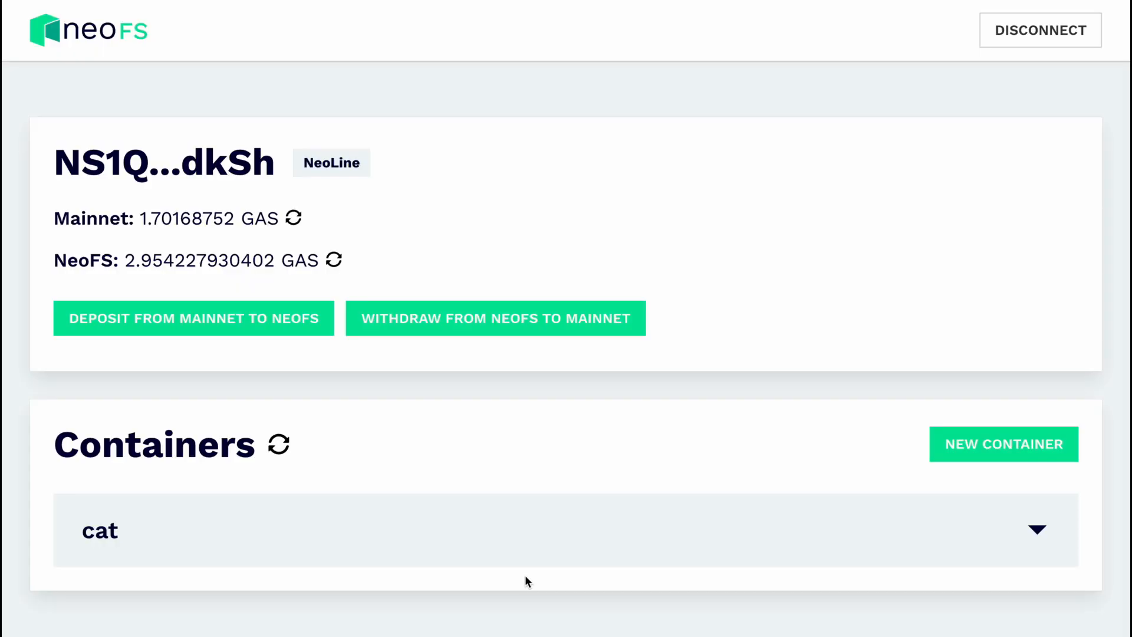
Expand the cat container and examine its details, the settings of eACL Rule #2 and its attributes
left_click(513, 530)
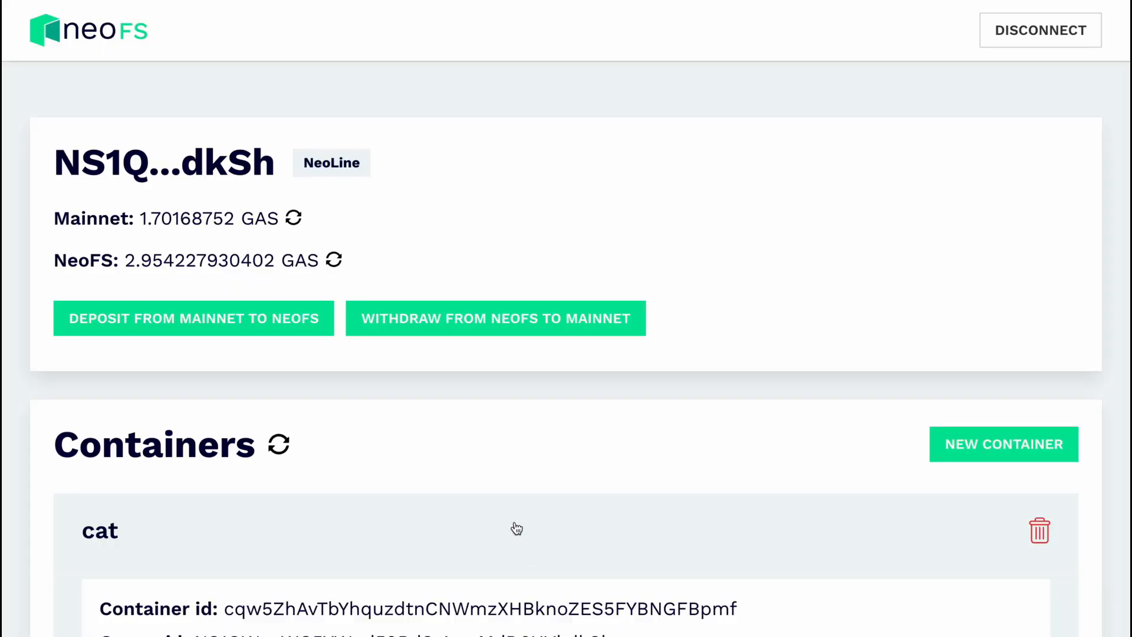
scroll(518, 528, "down", 4)
scroll(516, 529, "down", 3)
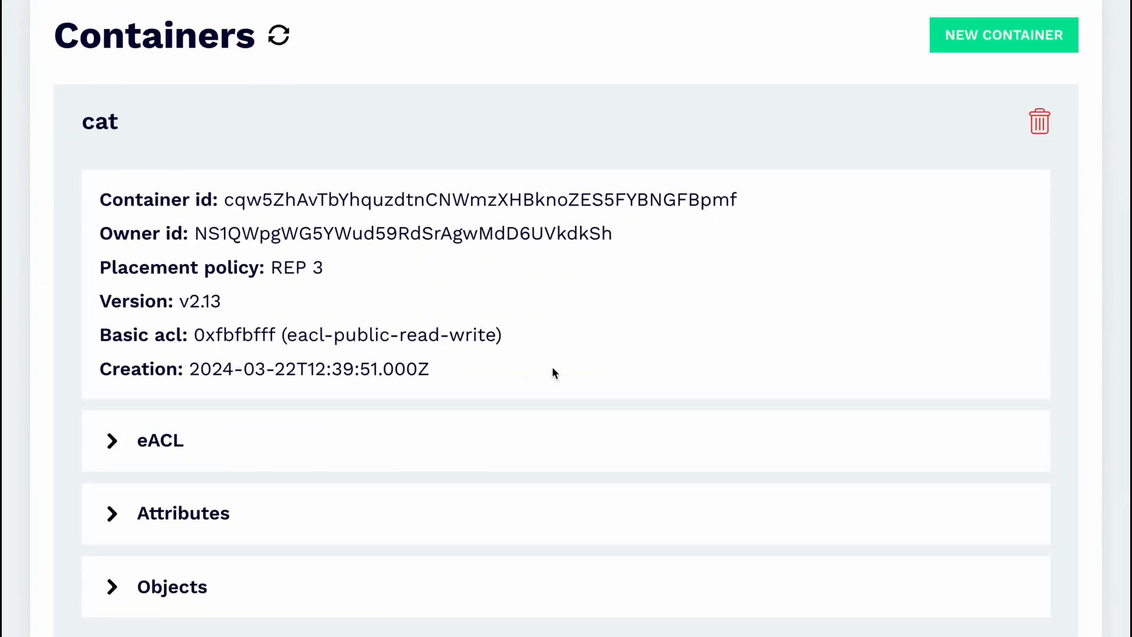
scroll(543, 334, "down", 2)
left_click(479, 335)
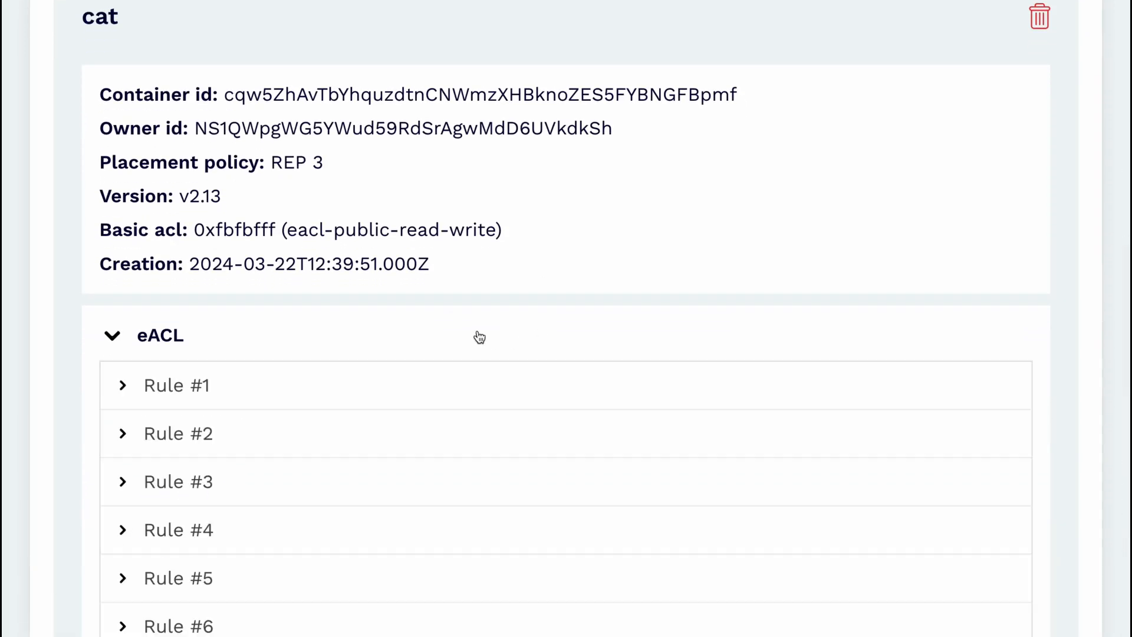
scroll(479, 337, "down", 3)
scroll(480, 337, "down", 3)
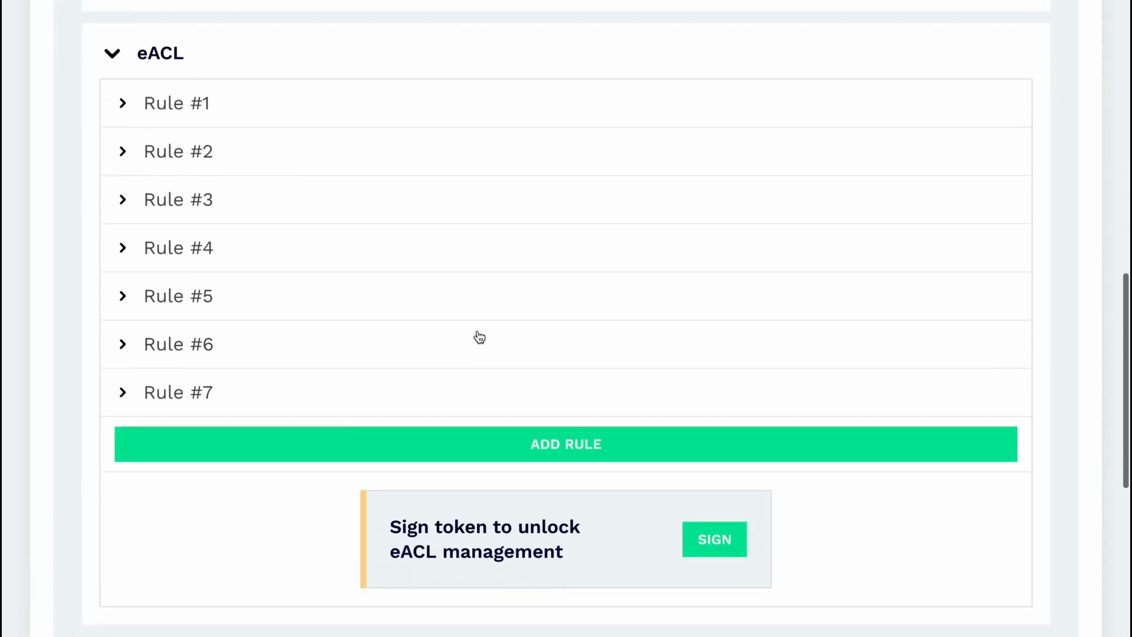
left_click(463, 164)
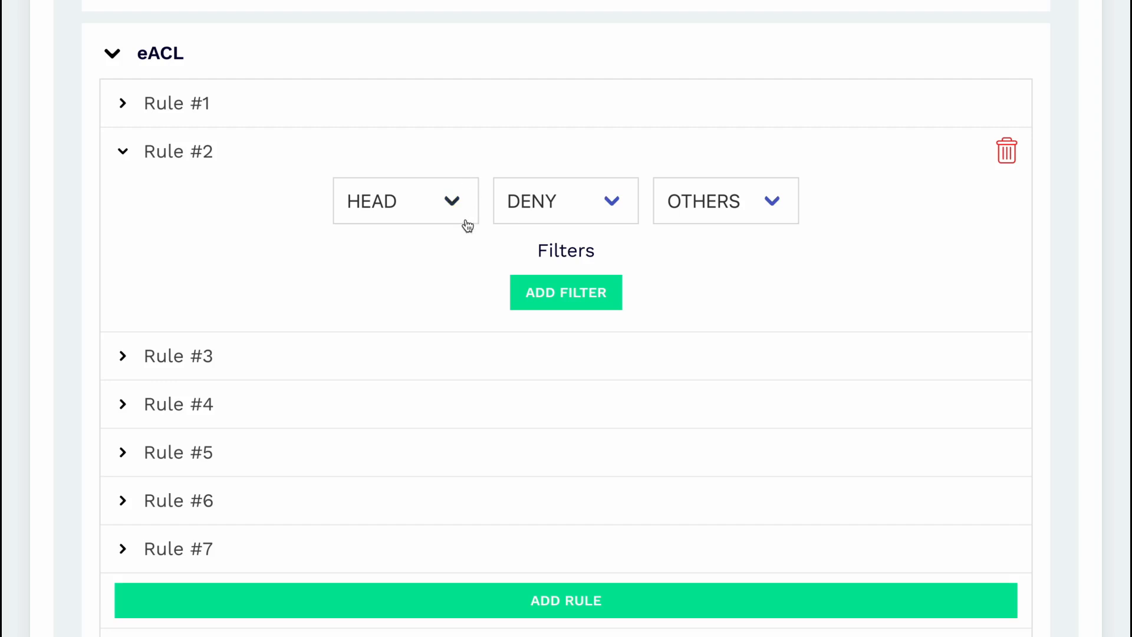
left_click(455, 51)
left_click(438, 253)
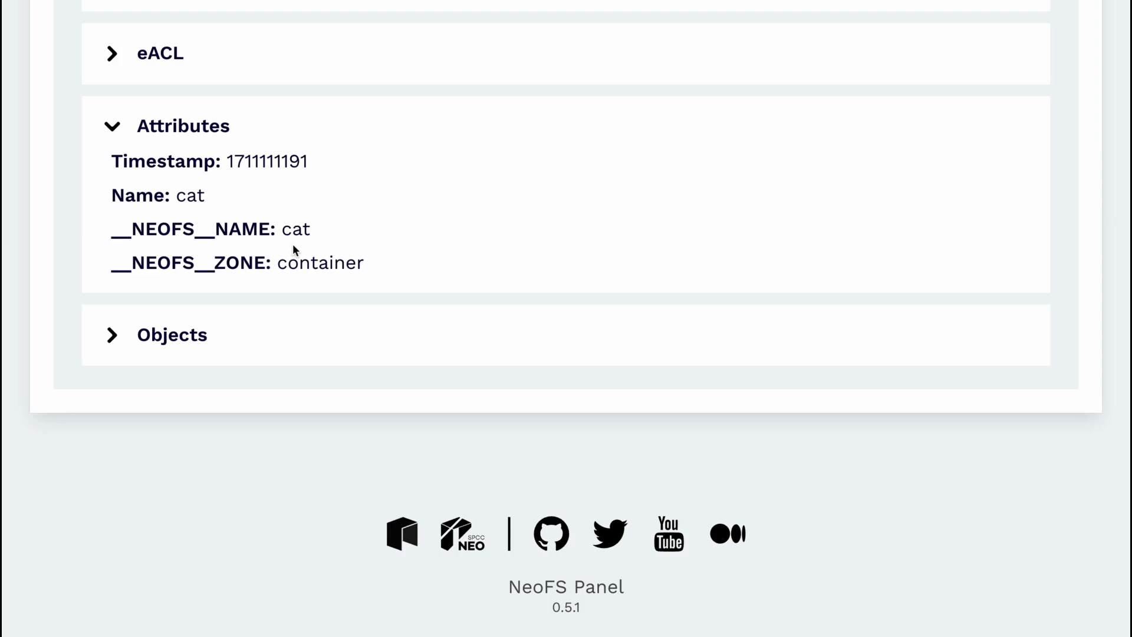
left_click(285, 131)
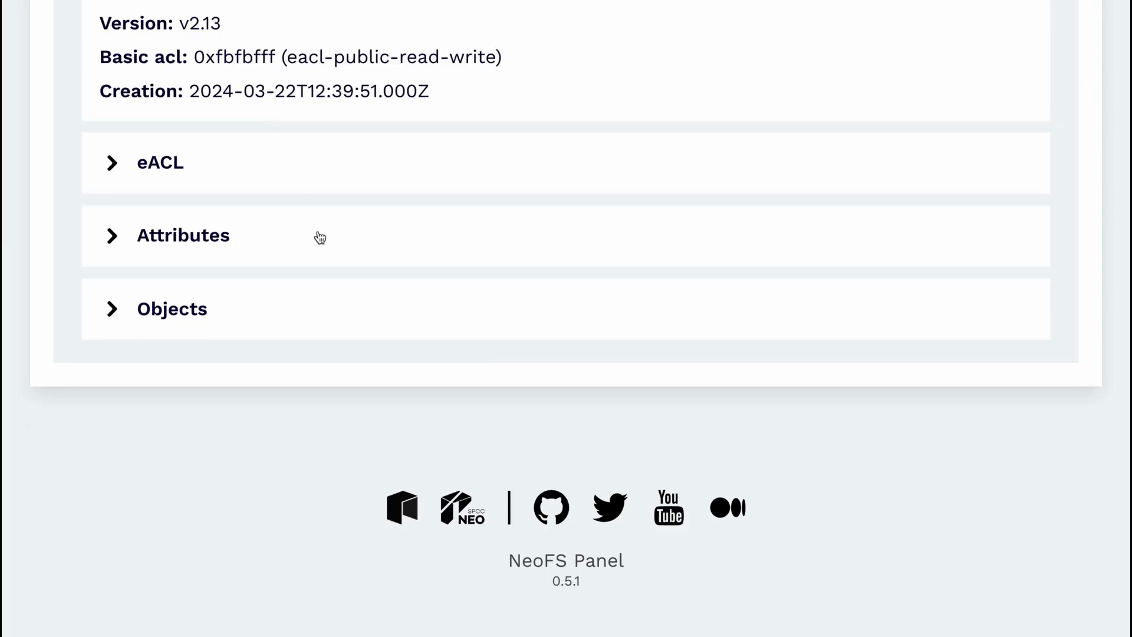
Open the cat container's objects, signing the token that unlocks object operations with the wallet
left_click(361, 311)
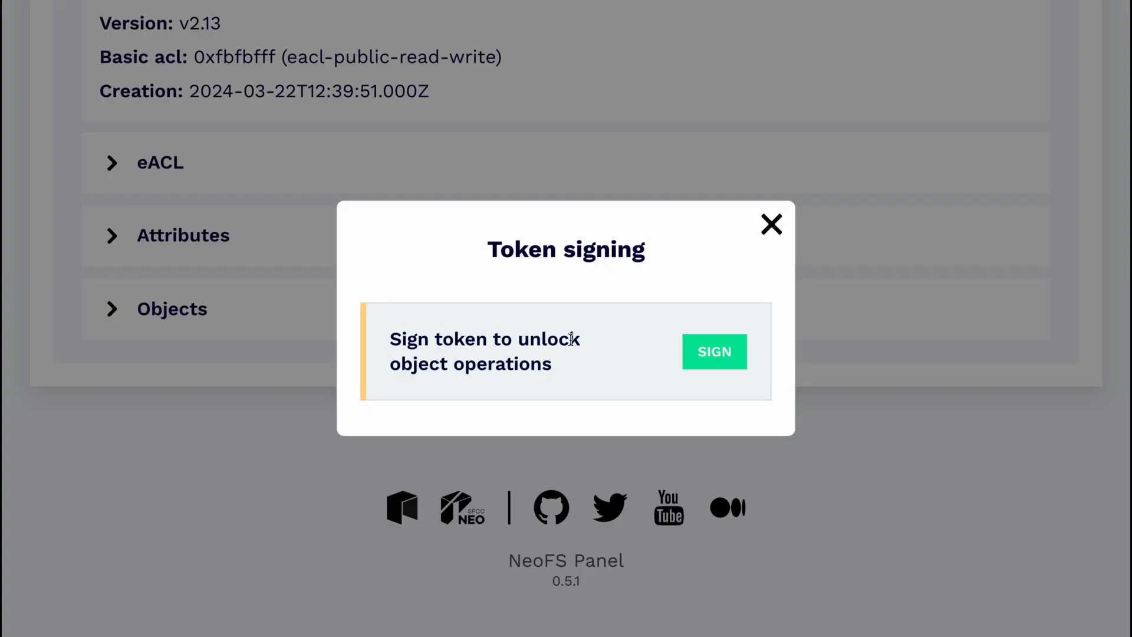
left_click(706, 361)
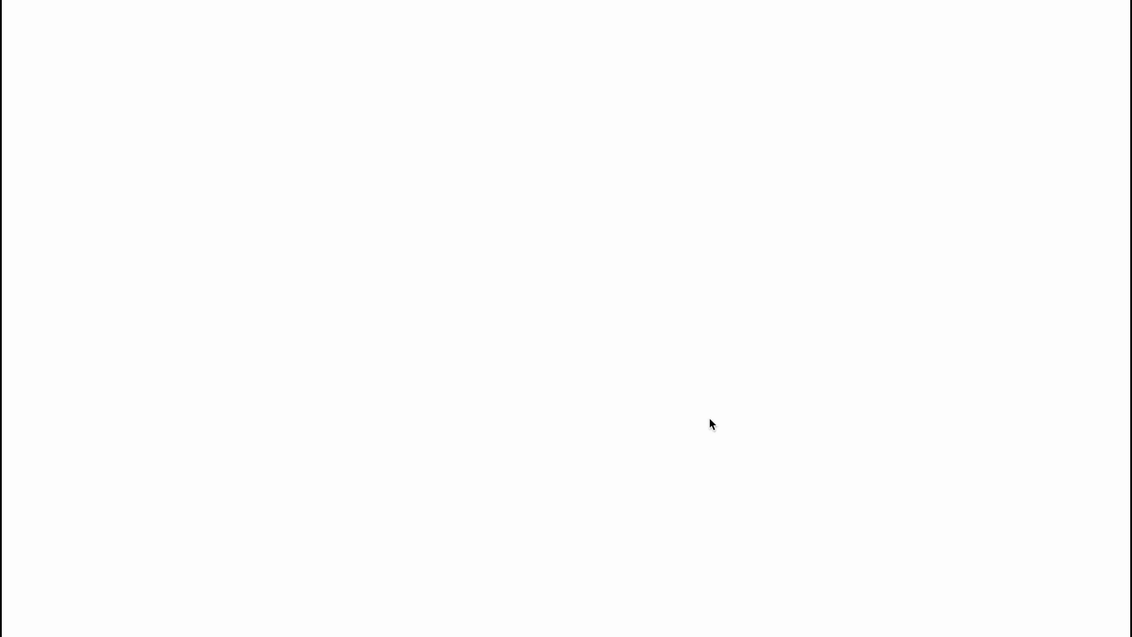
left_click(691, 395)
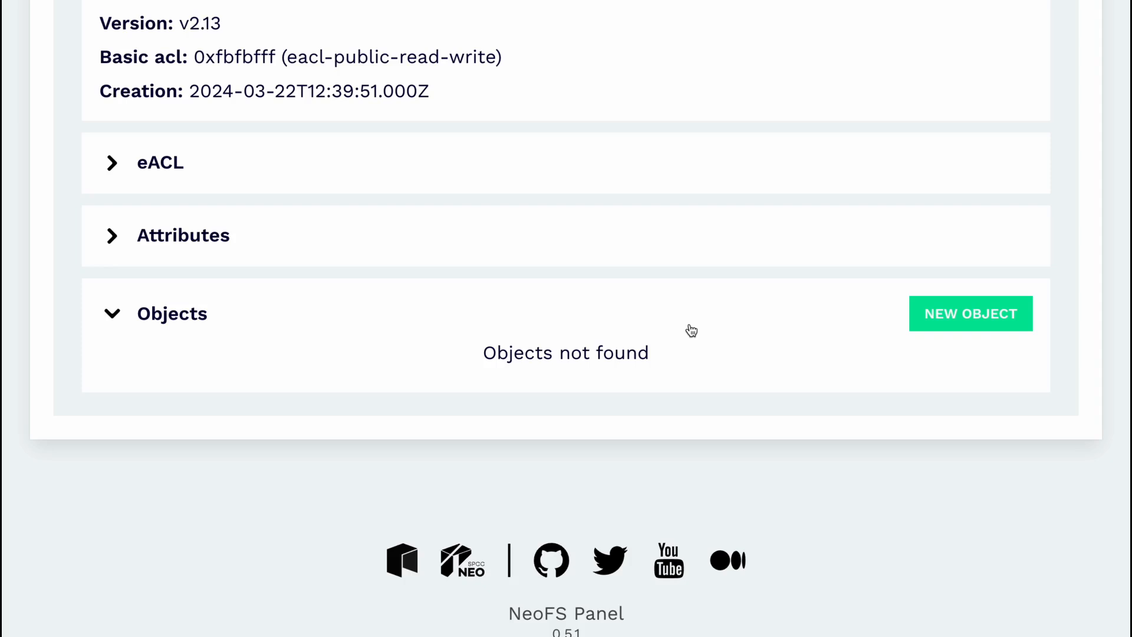
Upload cat.jpg from the Downloads folder as a new object in the cat container without any attributes
left_click(934, 324)
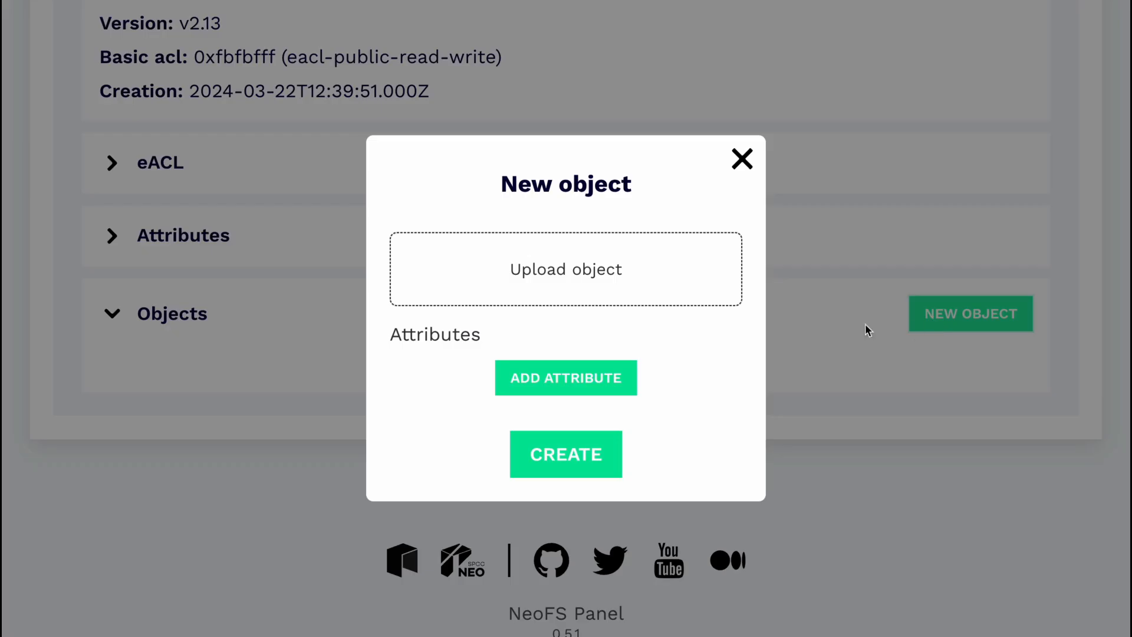
left_click(592, 265)
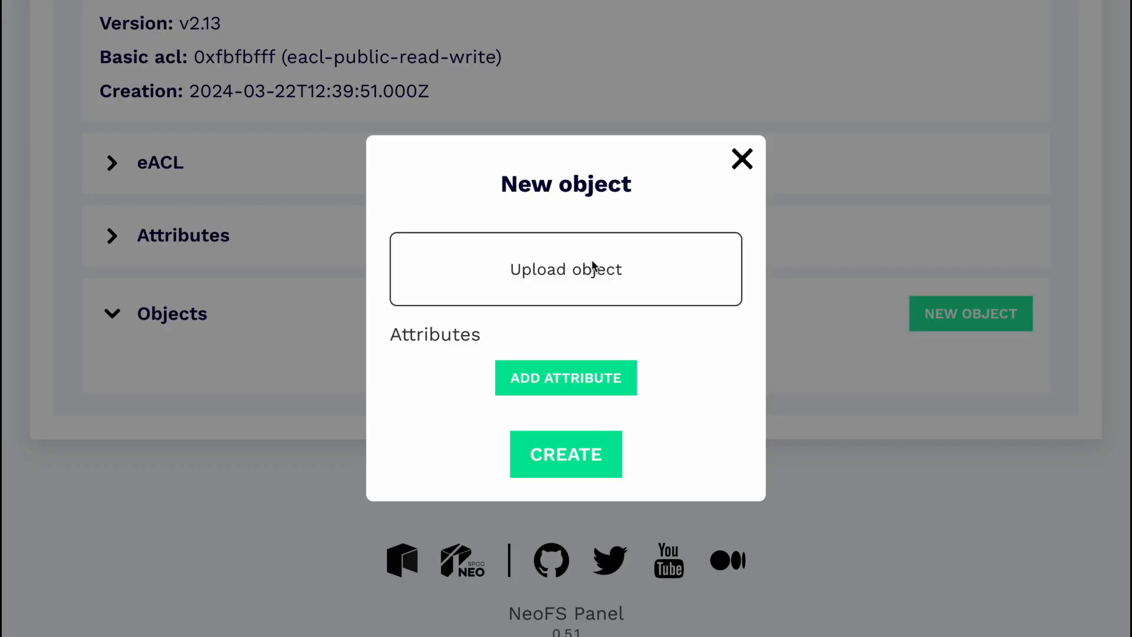
left_click(783, 203)
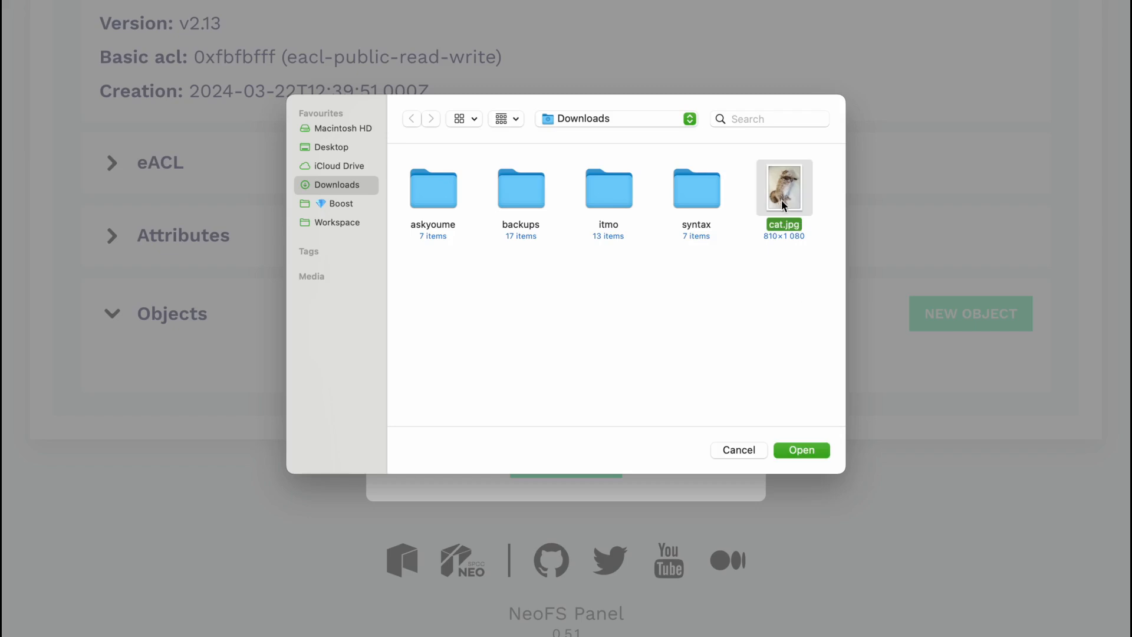
left_click(812, 451)
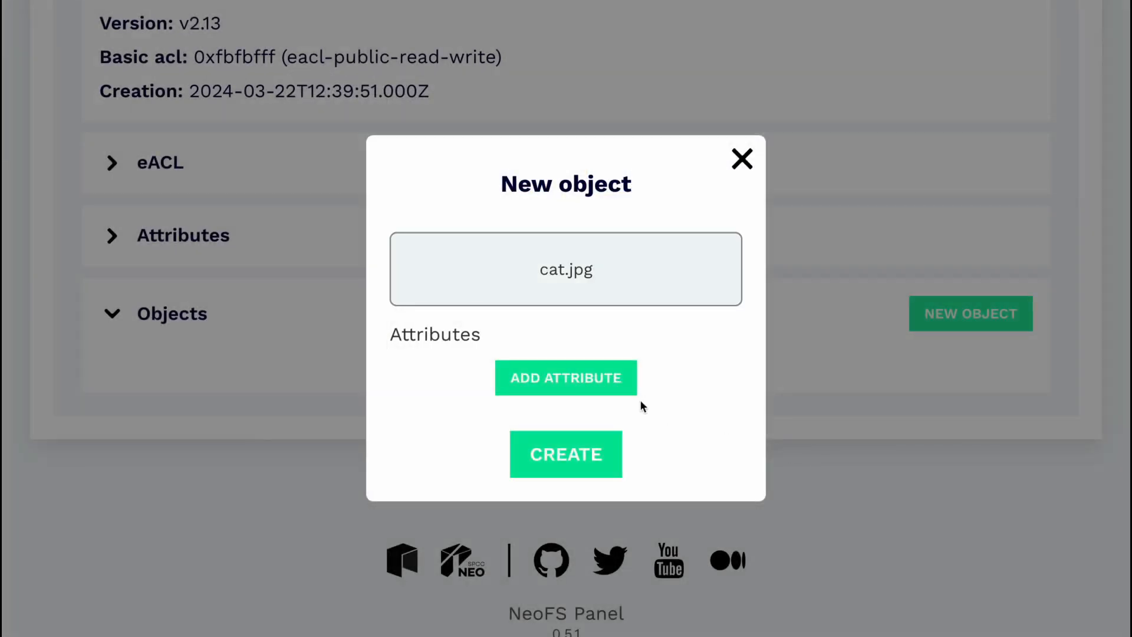
left_click(570, 459)
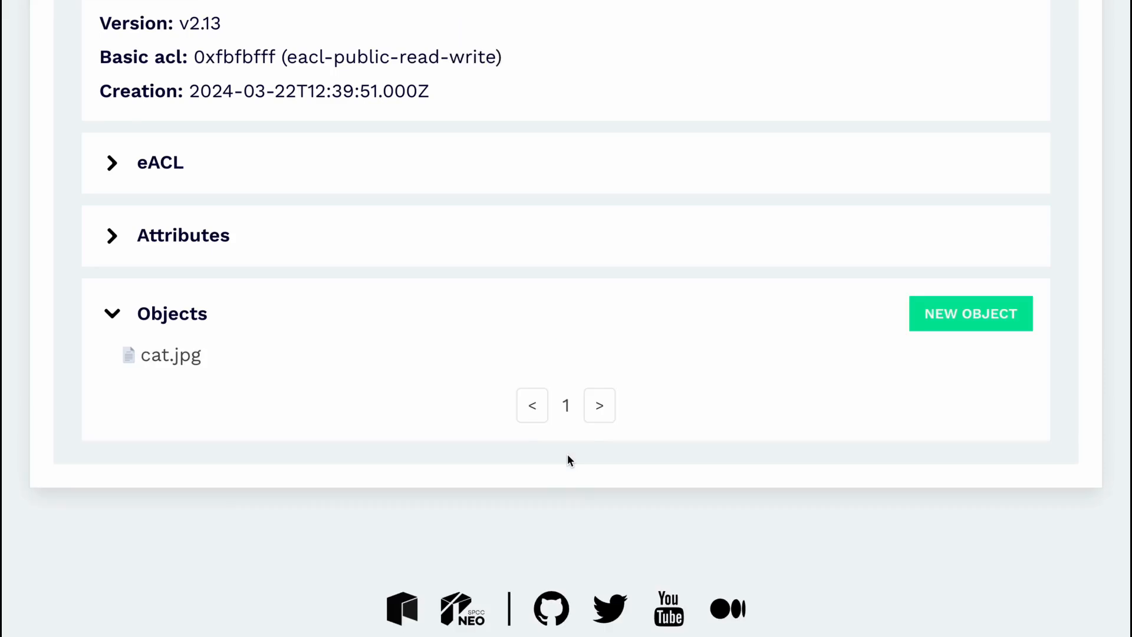
Start a second new object in the cat container and choose cat.jpg from Downloads as its file
left_click(947, 312)
left_click(558, 263)
left_click(784, 172)
left_click(787, 437)
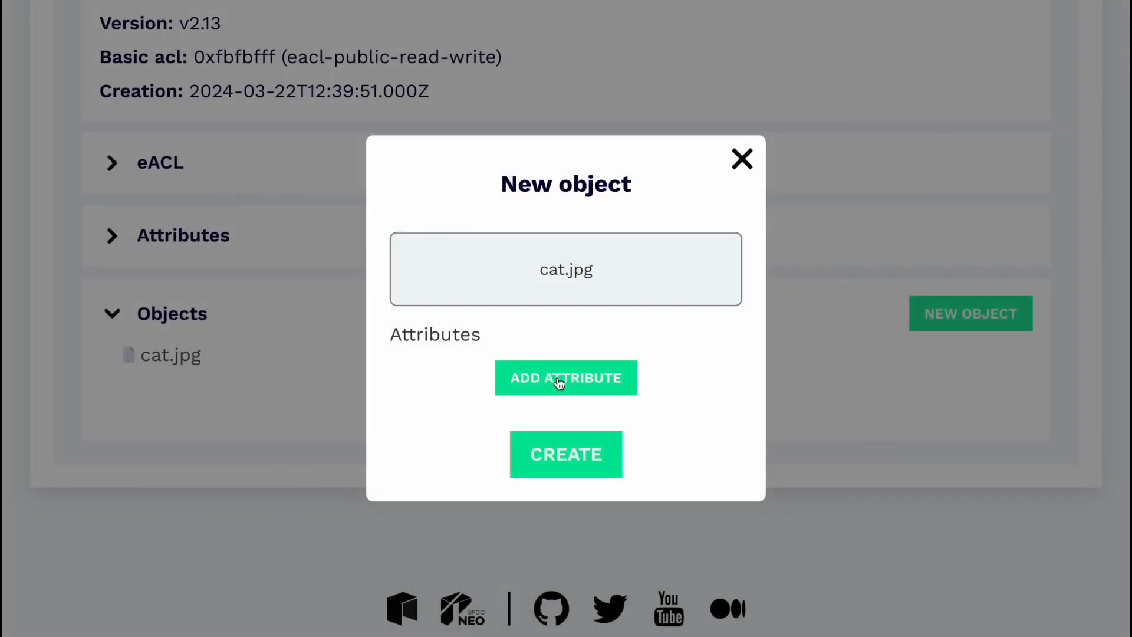
Add the attribute FilePath with the value house/cat.jpg to the new object and create it
left_click(555, 381)
left_click(450, 352)
type("Filep")
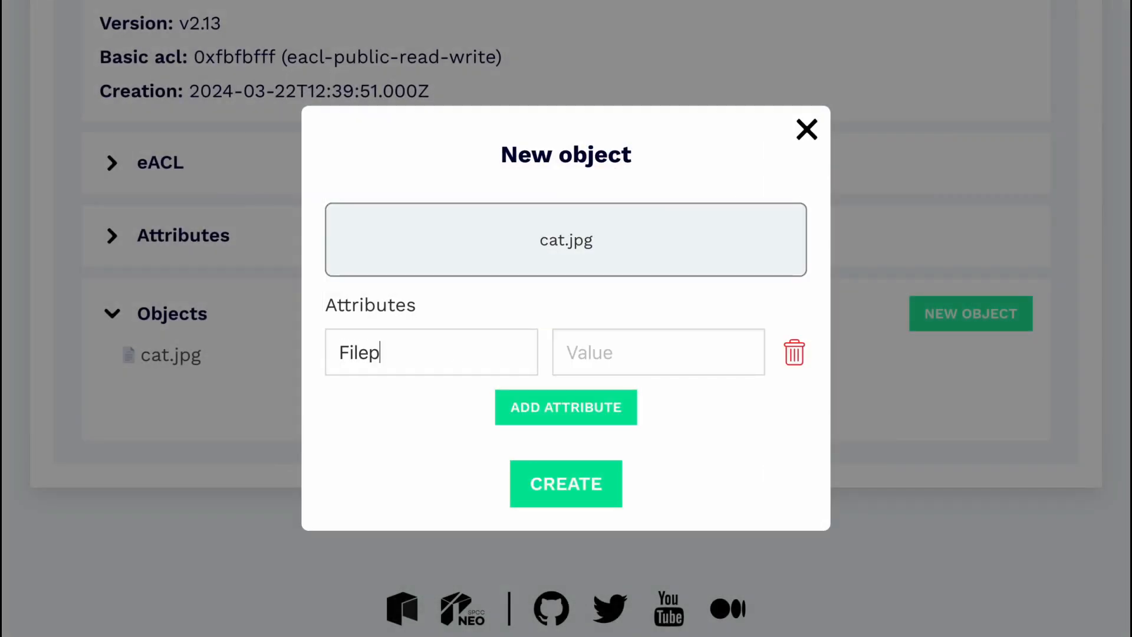
key("BackSpace")
type("Path")
key("Tab")
type("house/cat")
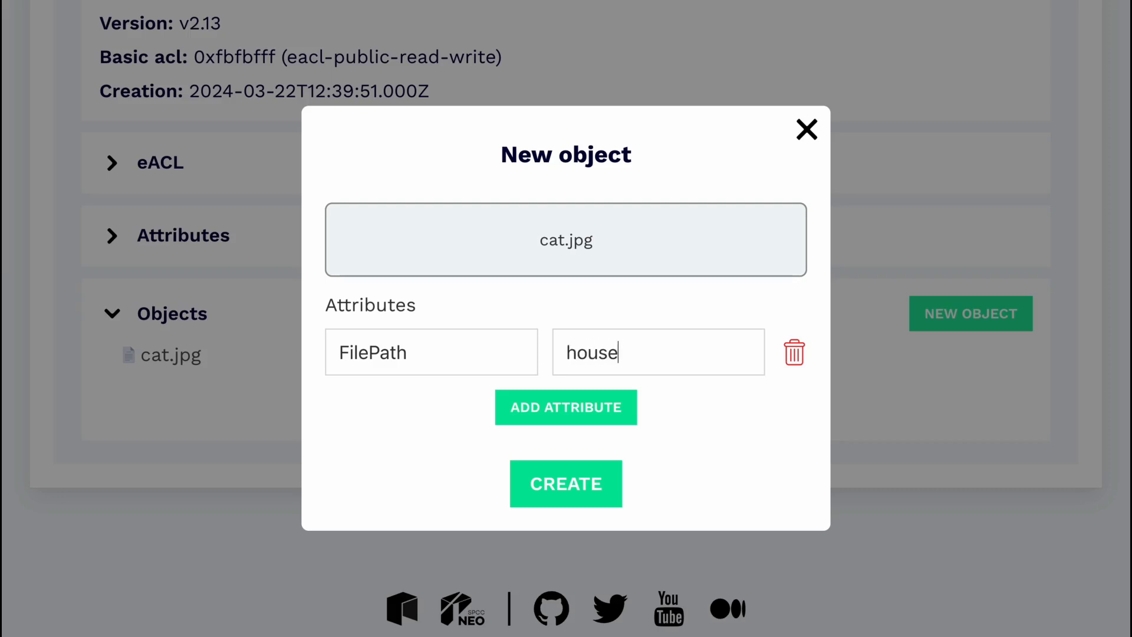
type(".jpg")
left_click(571, 478)
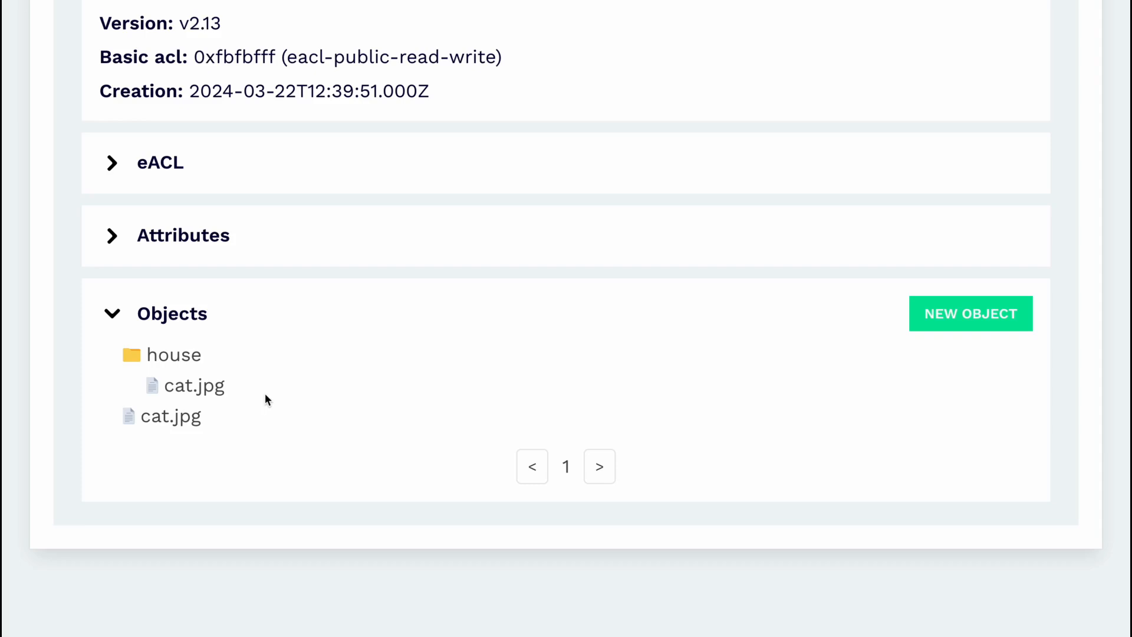
Examine the details of the cat.jpg object in the house folder and view its image
left_click(212, 394)
scroll(213, 389, "down", 5)
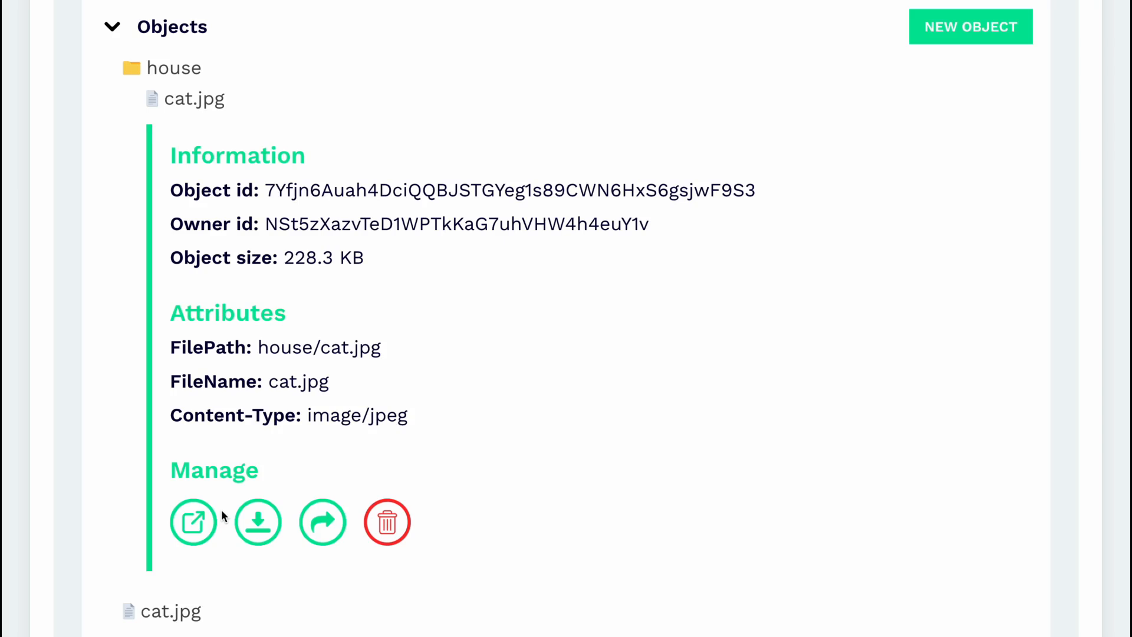
left_click(200, 518)
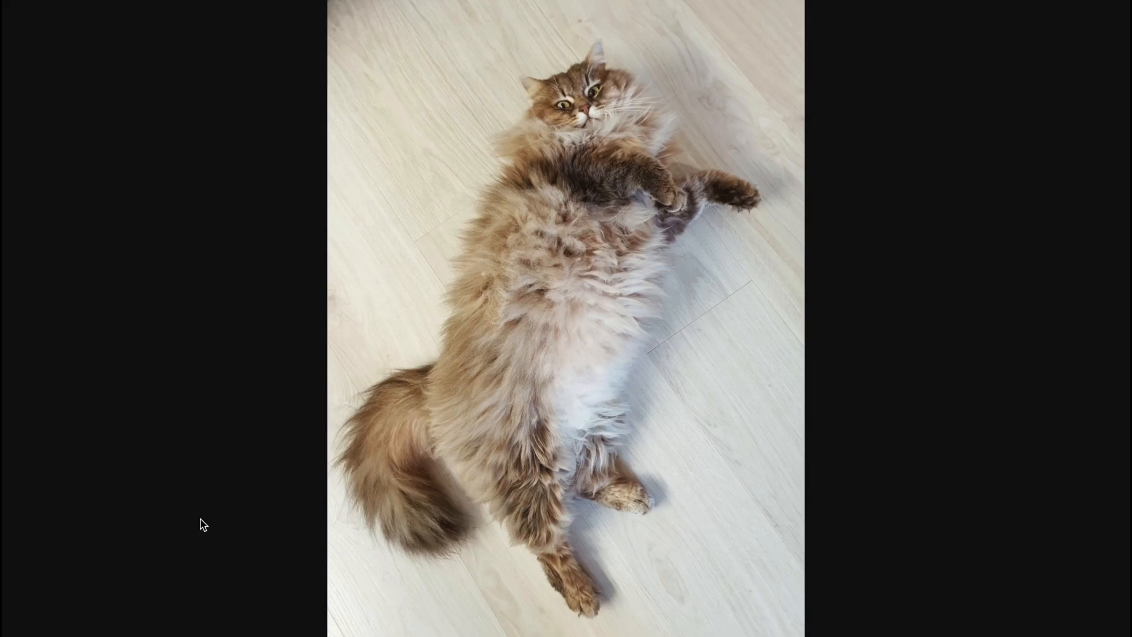
left_click(334, 7)
Start downloading cat.jpg from the house folder and cancel the save
left_click(259, 532)
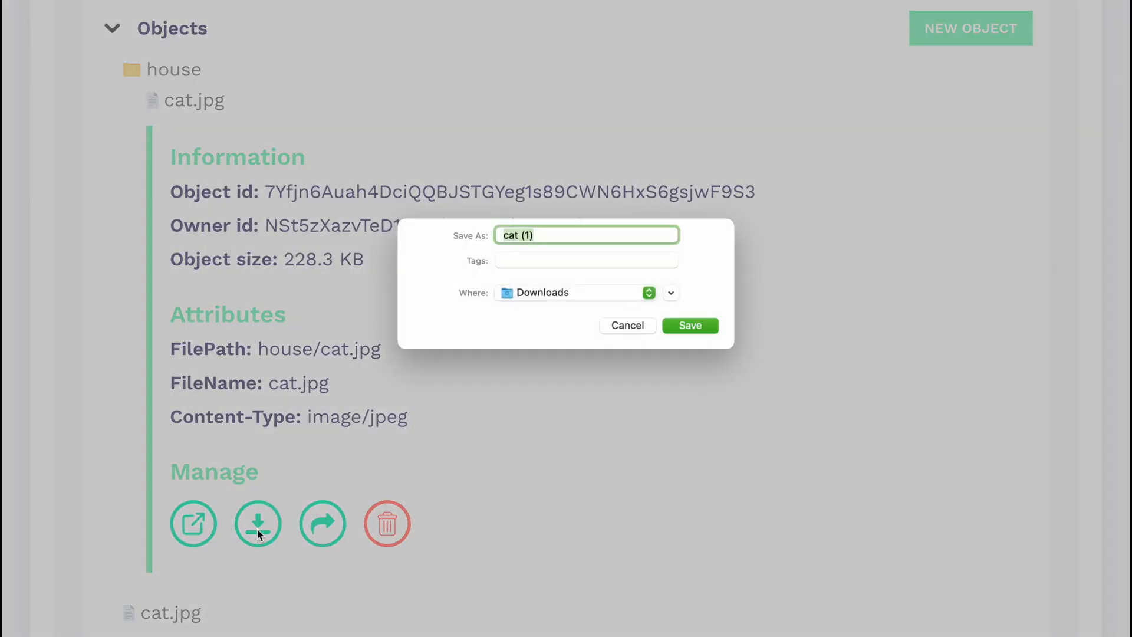
left_click(631, 325)
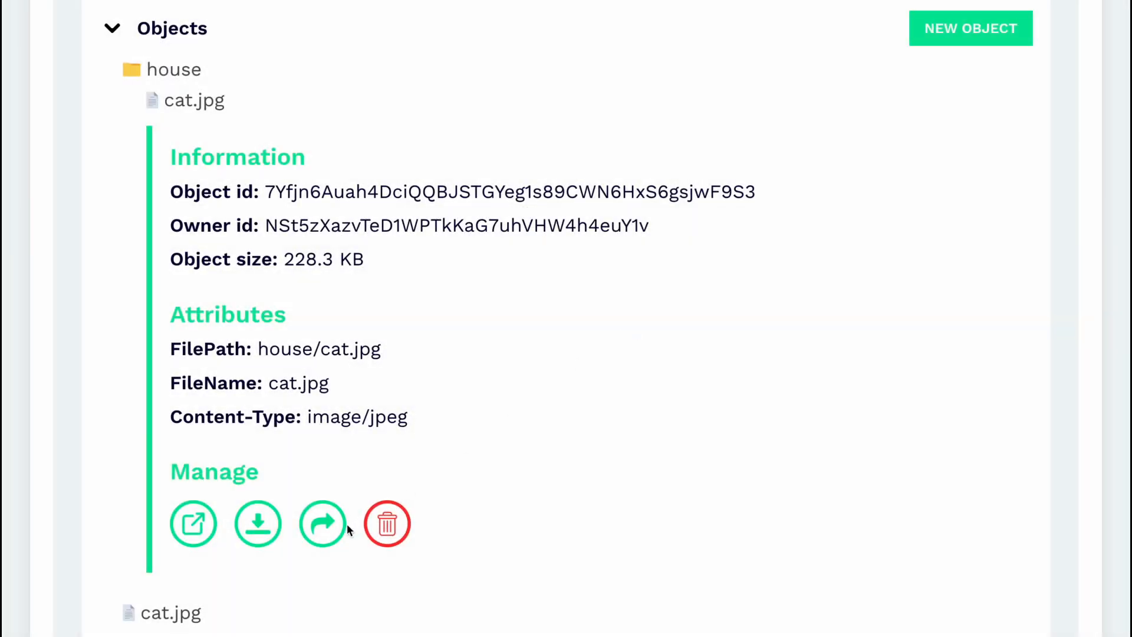
Generate a sharing link for cat.jpg in the house folder by signing the share token with the wallet
left_click(324, 527)
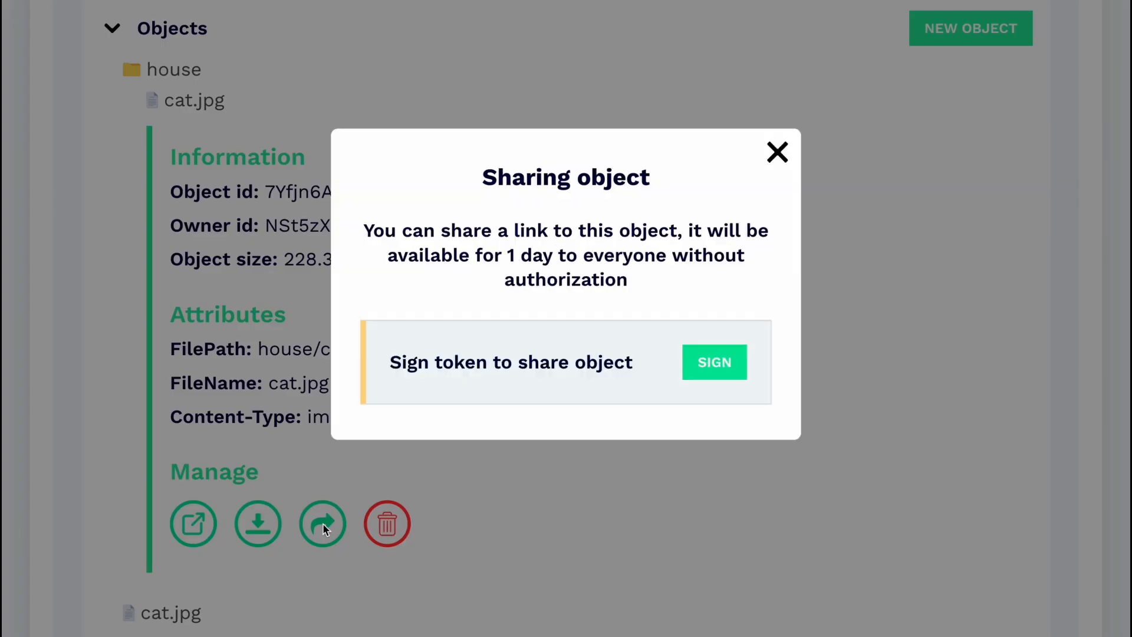
left_click(724, 364)
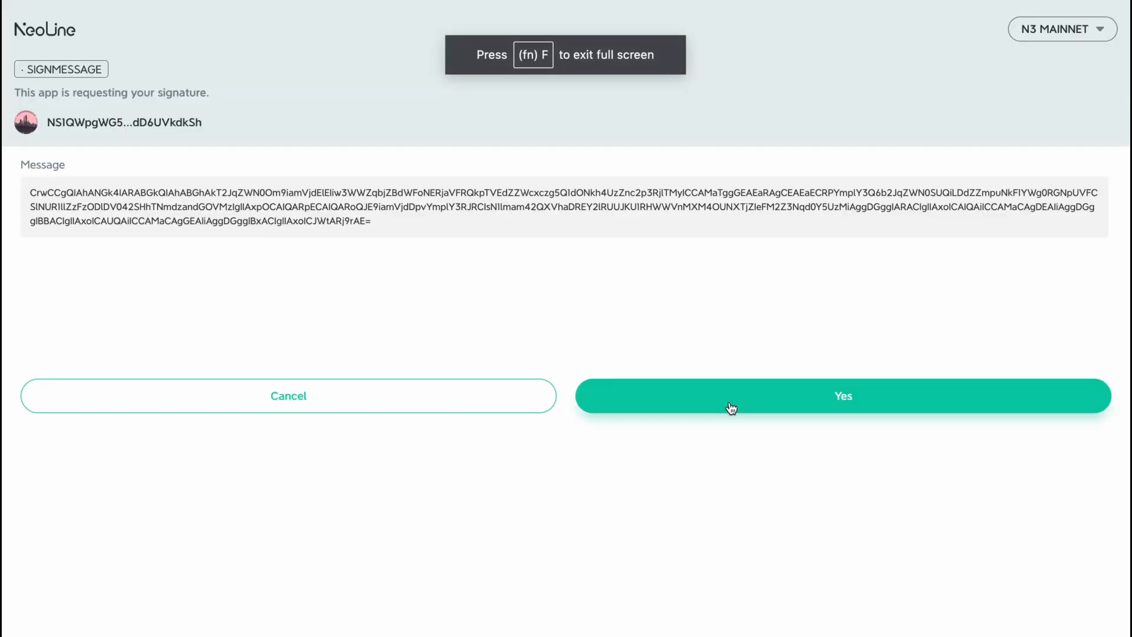
left_click(733, 407)
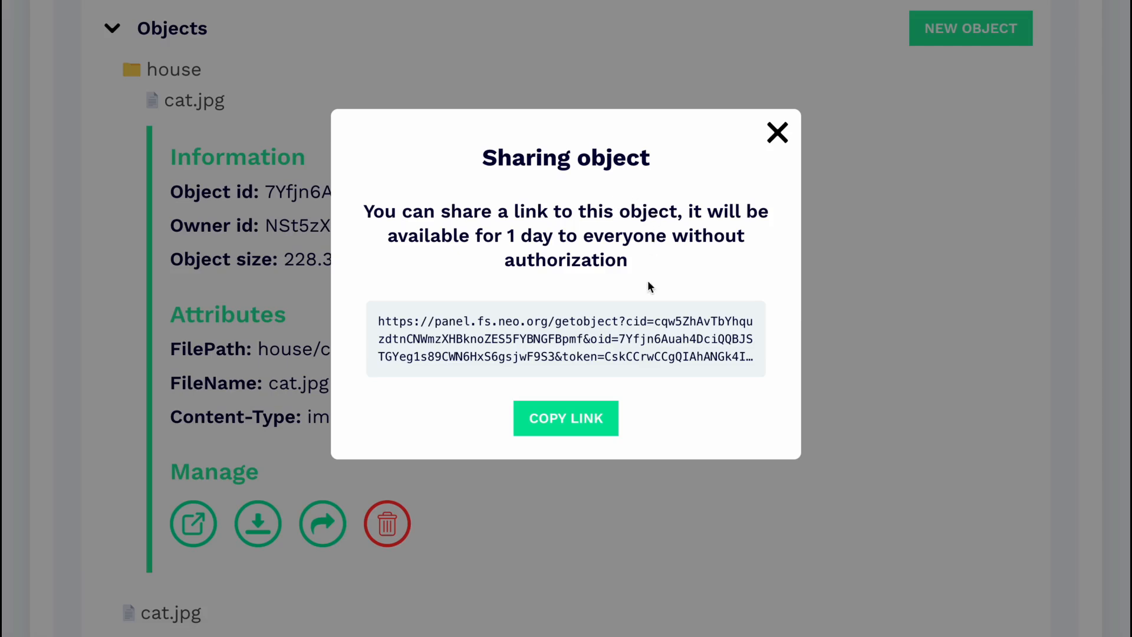
Open the sharing link, examine the shared object's page and try its download, cancelling the save
left_click(640, 343)
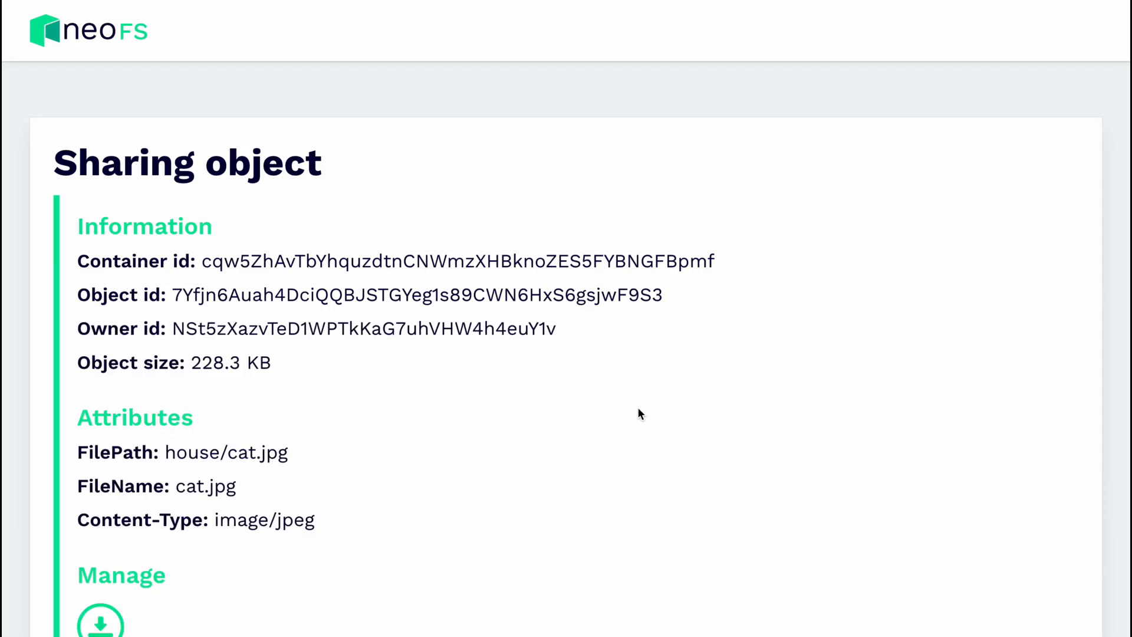
scroll(639, 407, "down", 2)
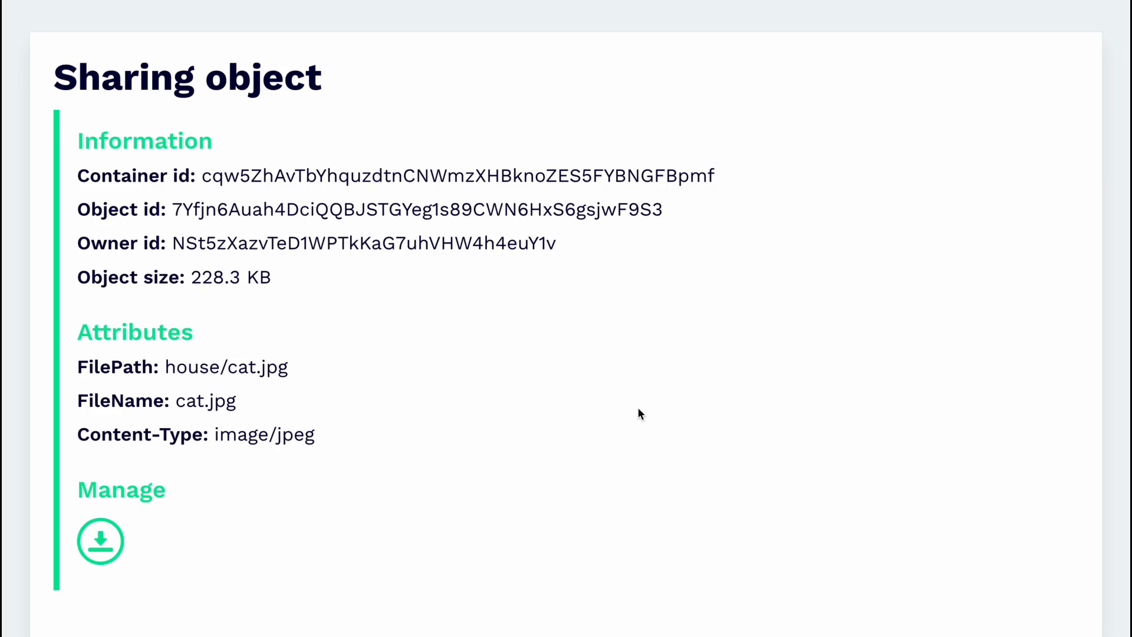
left_click(100, 540)
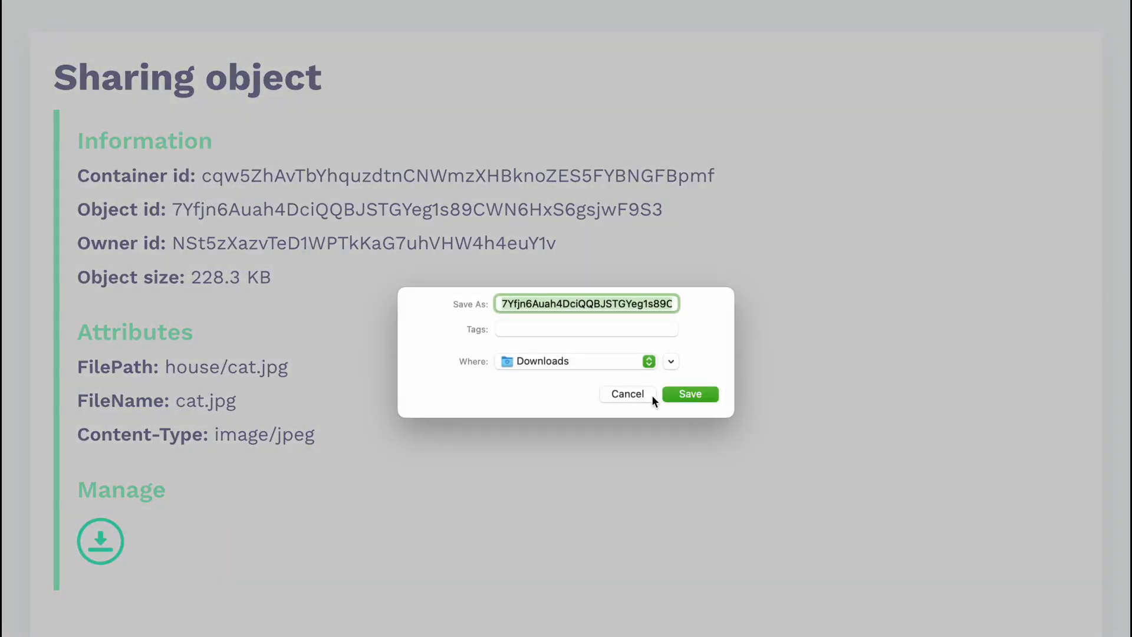
left_click(646, 394)
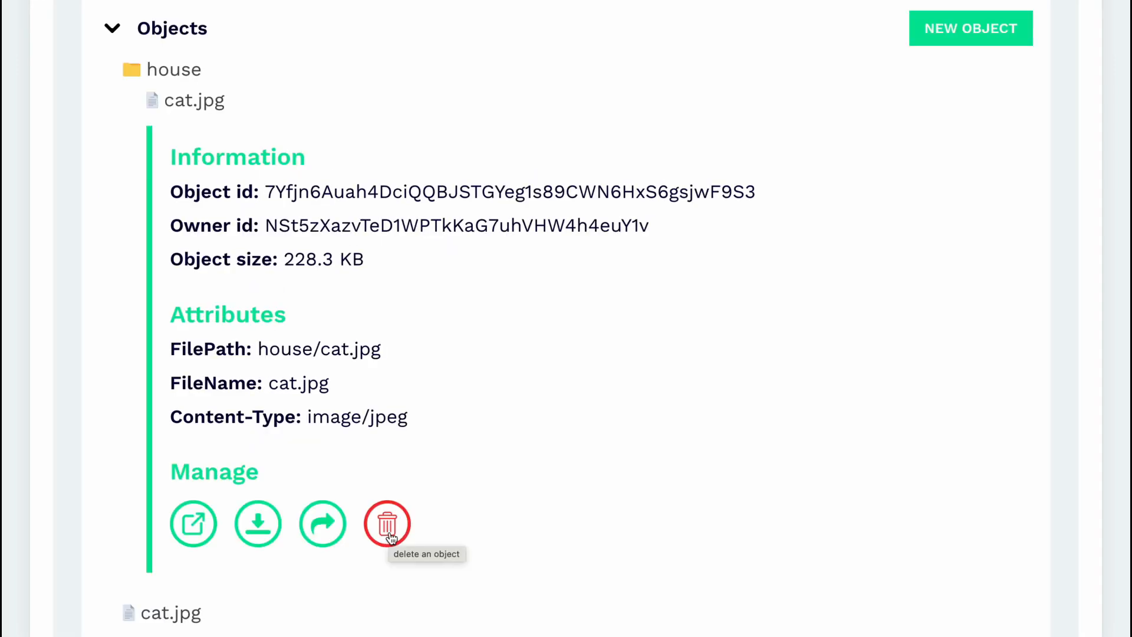
Delete the cat.jpg object in the house folder from the cat container
left_click(389, 526)
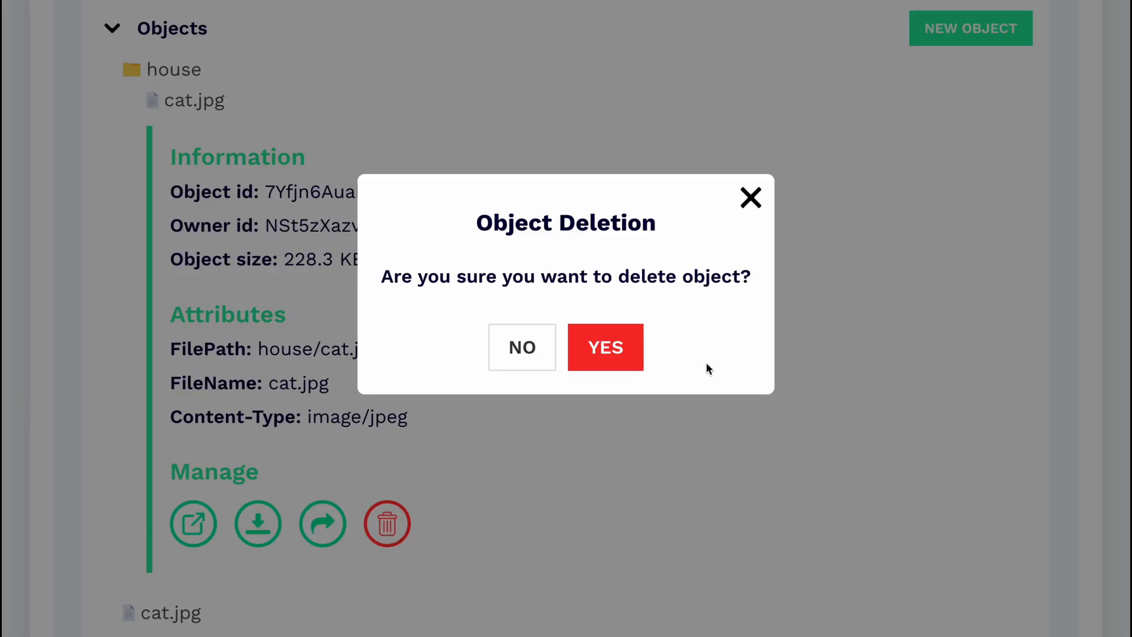
left_click(625, 349)
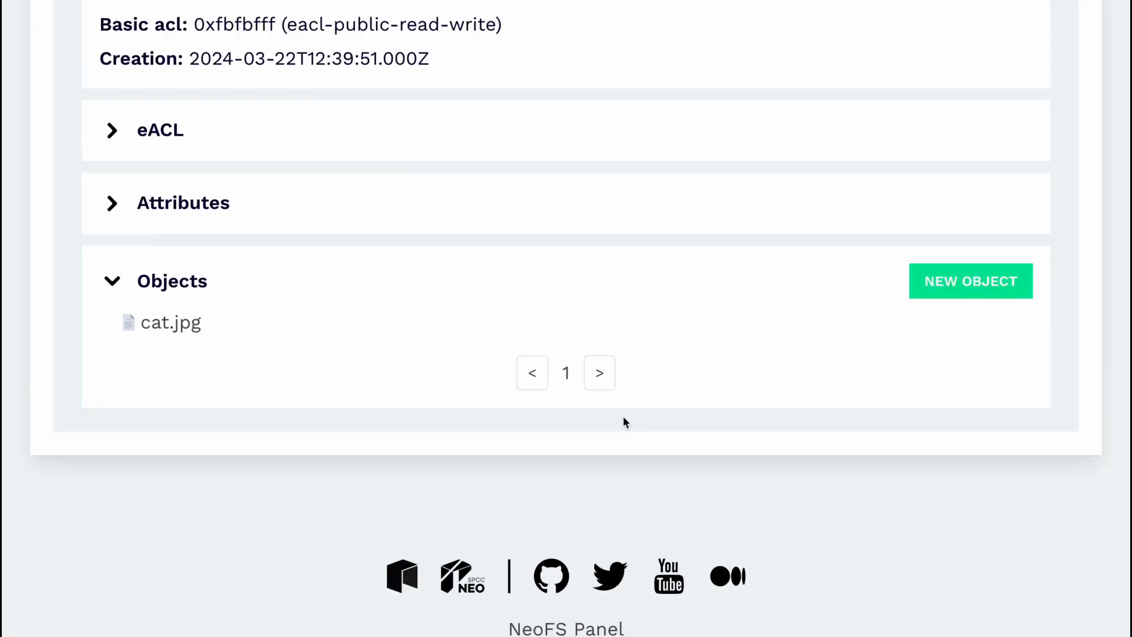
scroll(626, 423, "up", 8)
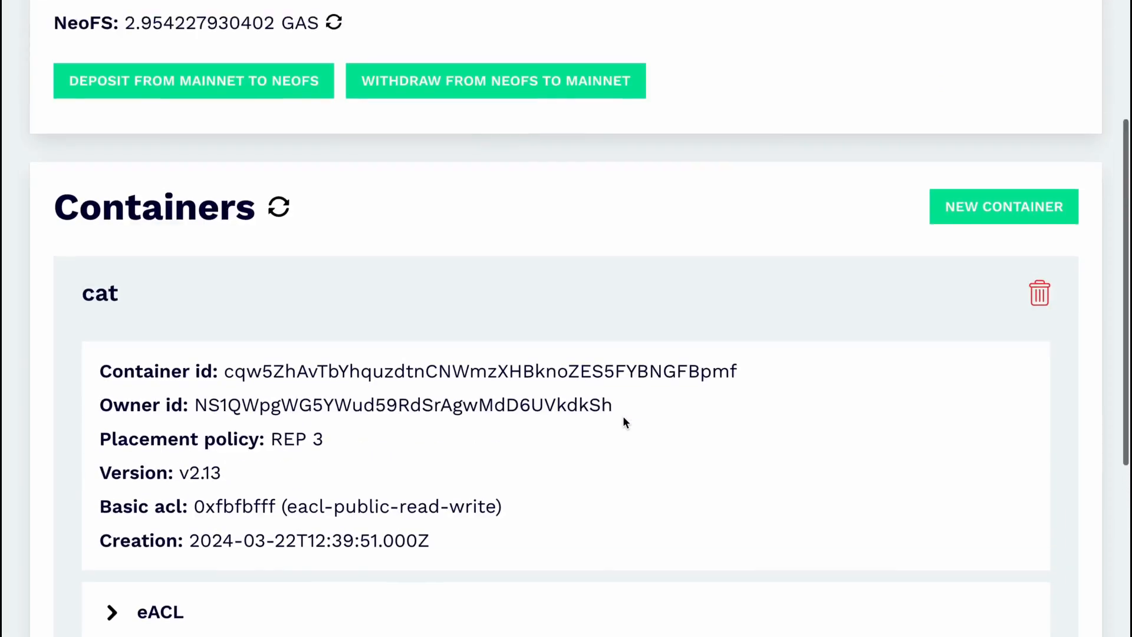
scroll(624, 417, "up", 4)
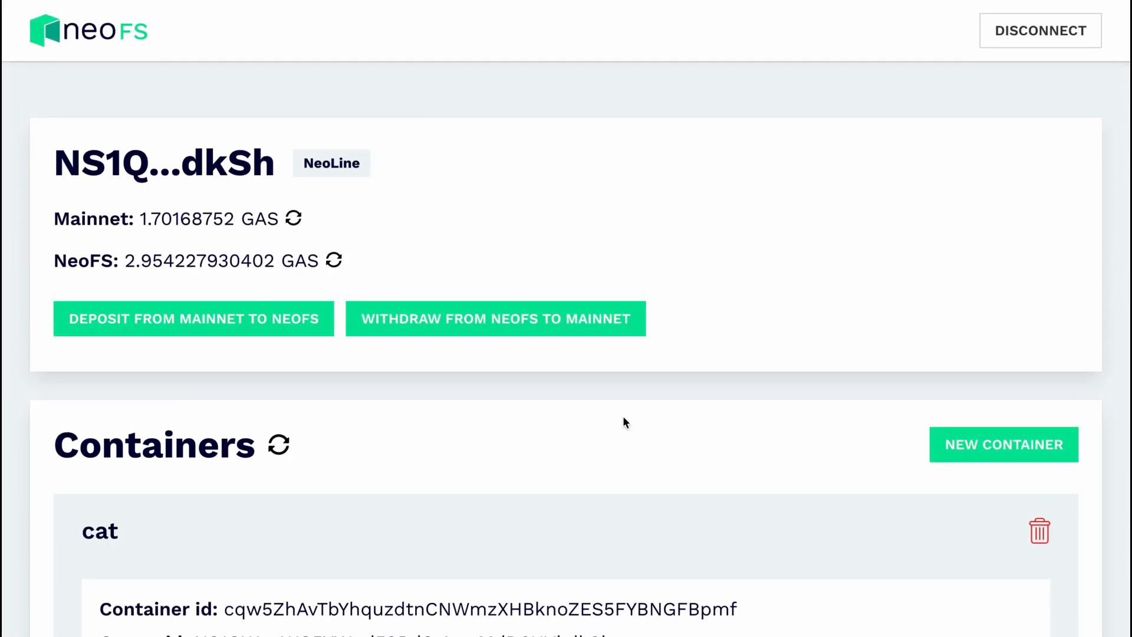